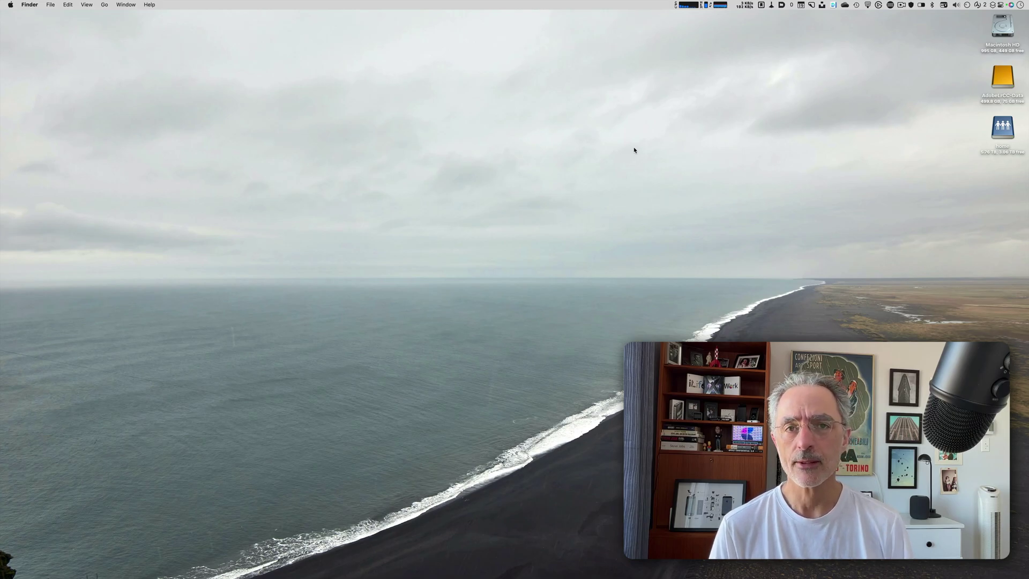
Step: Switch to Craft, look through the article links in the Apple Rumours Hub document, and narrow the window slightly
{"action": "key", "text": "super+Tab"}
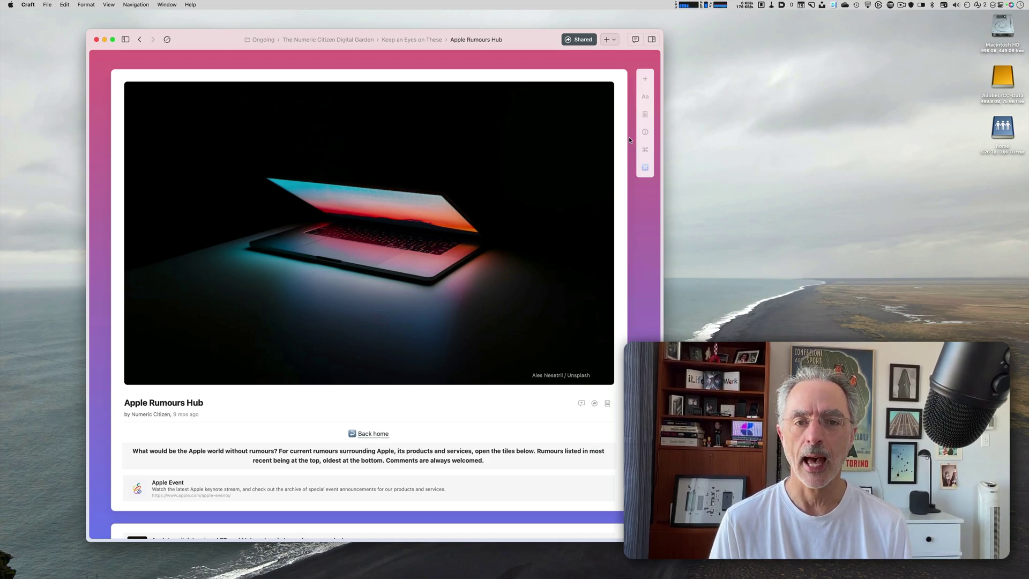
{"action": "scroll", "coordinate": [539, 140], "scroll_direction": "down", "scroll_amount": 3}
{"action": "scroll", "coordinate": [539, 140], "scroll_direction": "down", "scroll_amount": 2}
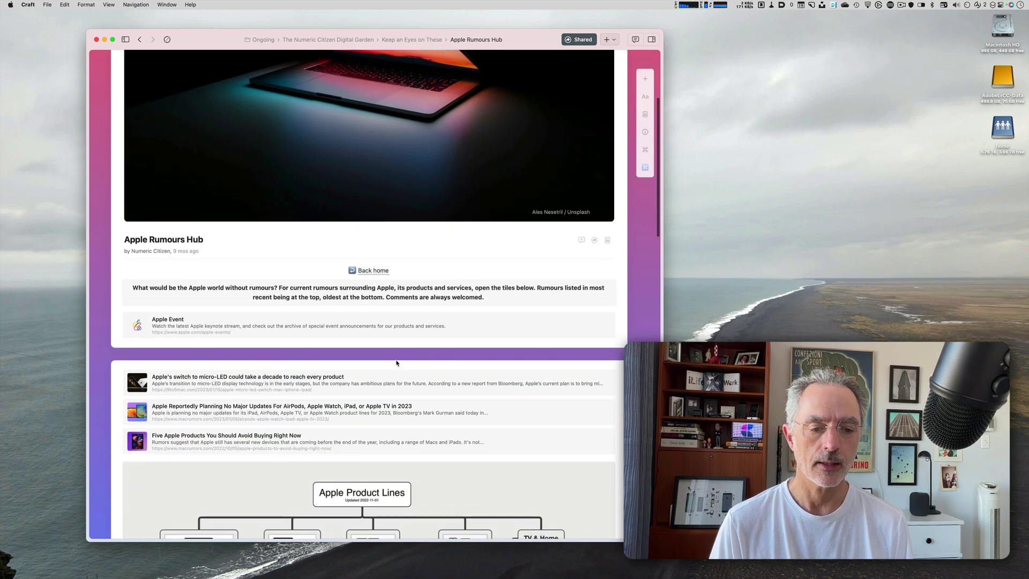
{"action": "scroll", "coordinate": [445, 392], "scroll_direction": "down", "scroll_amount": 1}
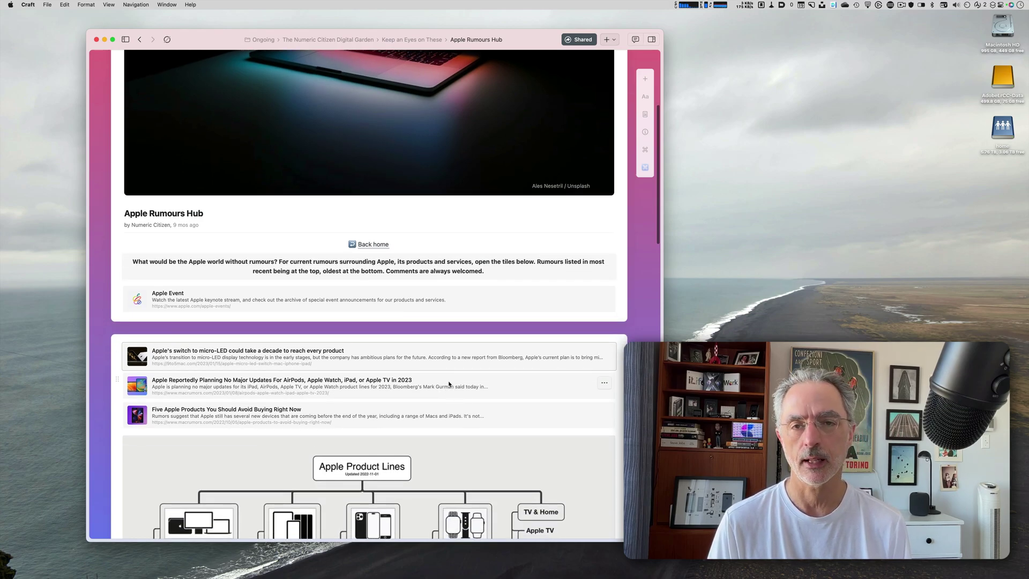
{"action": "scroll", "coordinate": [449, 383], "scroll_direction": "down", "scroll_amount": 1}
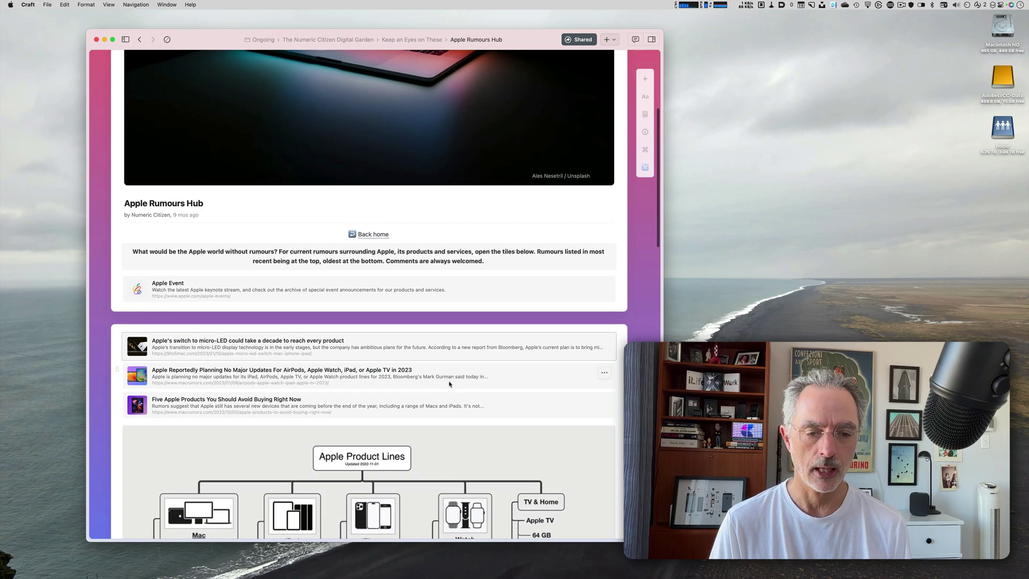
{"action": "scroll", "coordinate": [450, 383], "scroll_direction": "down", "scroll_amount": 1}
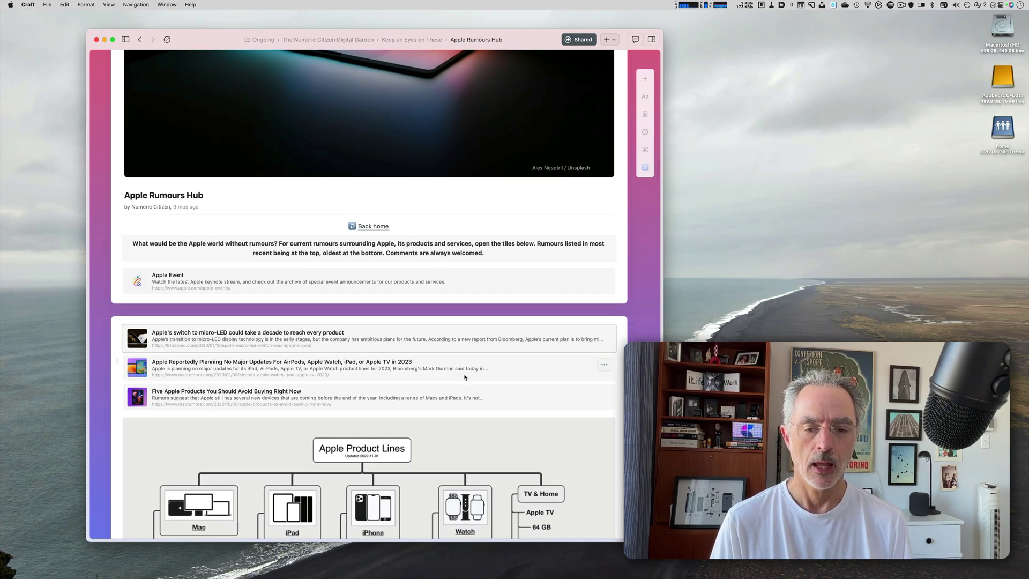
{"action": "left_click_drag", "start_coordinate": [664, 367], "coordinate": [634, 368]}
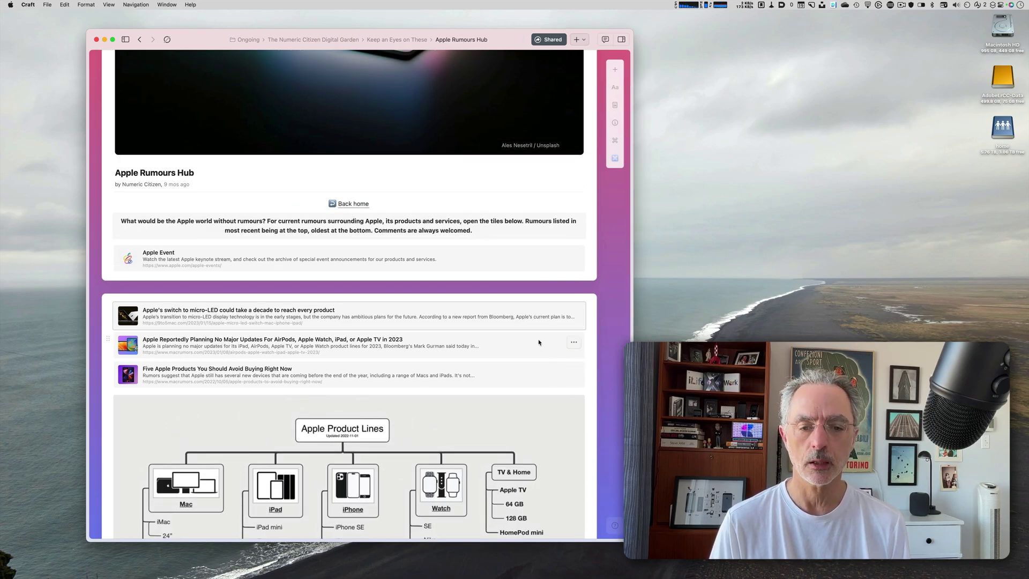
Step: Try the Small and Card styles on the micro-LED article link and return it to Regular
{"action": "left_click", "coordinate": [574, 313]}
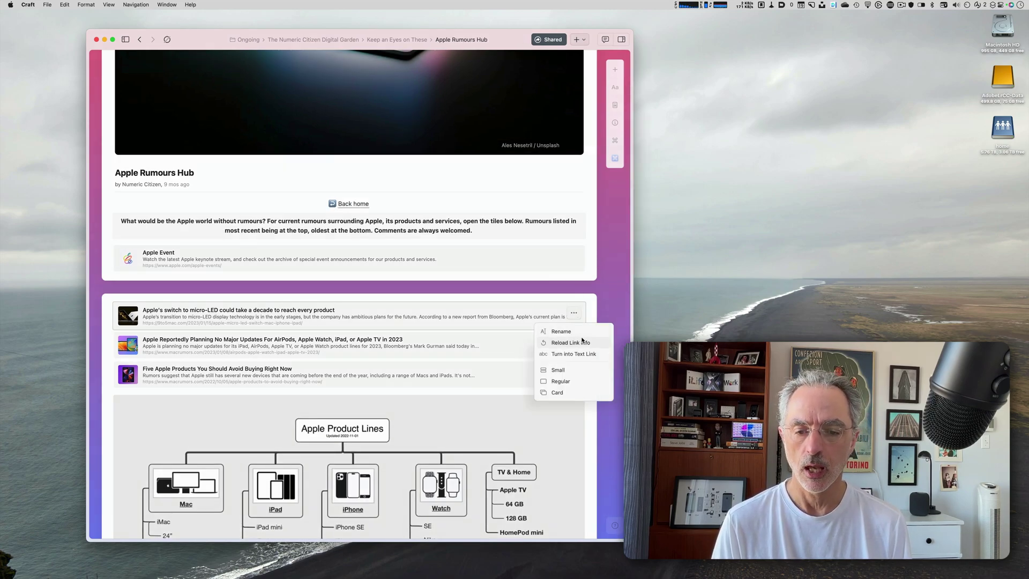
{"action": "left_click", "coordinate": [558, 370]}
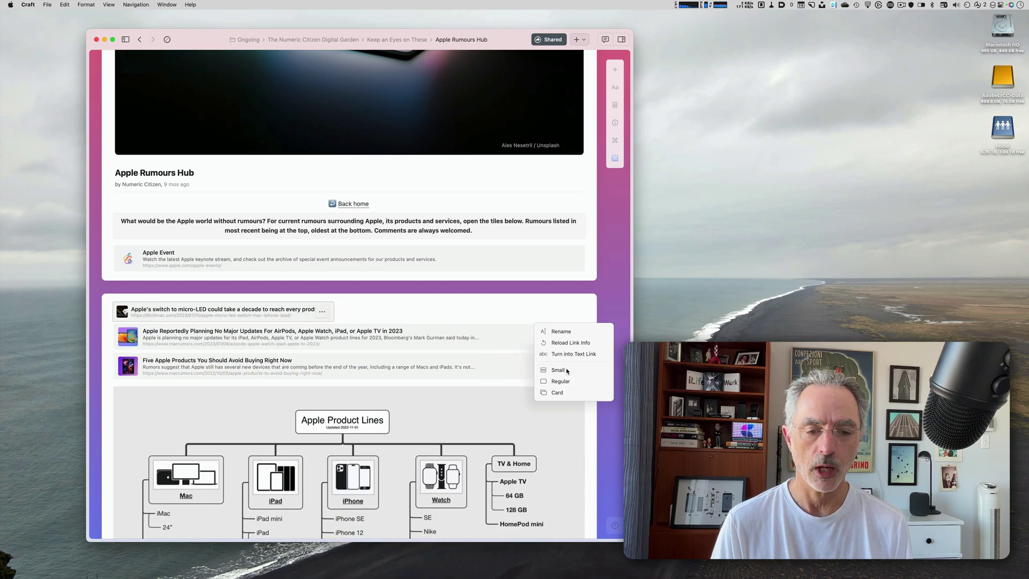
{"action": "left_click", "coordinate": [324, 315]}
{"action": "left_click", "coordinate": [321, 313]}
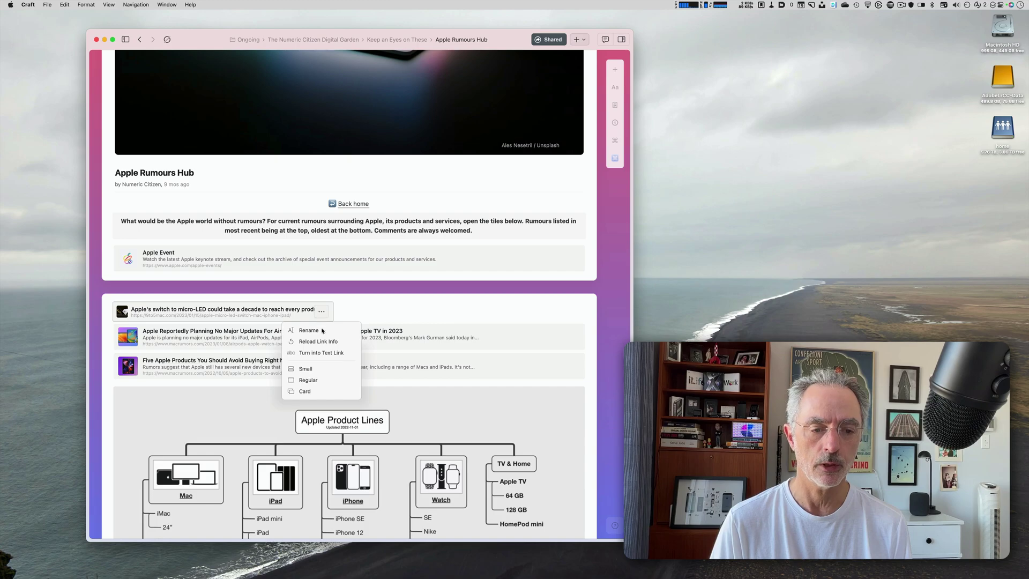
{"action": "left_click", "coordinate": [318, 393]}
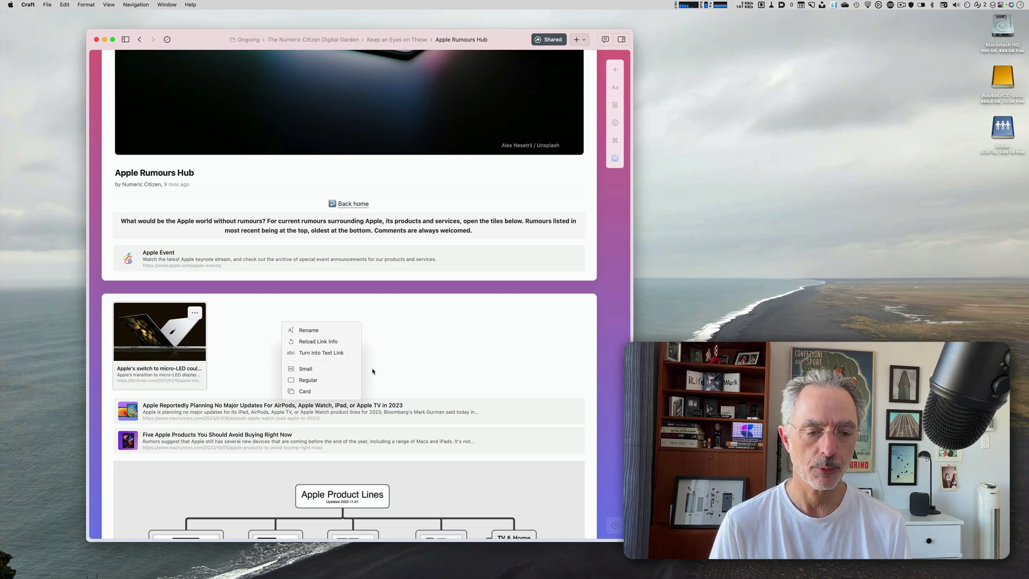
{"action": "left_click", "coordinate": [326, 381]}
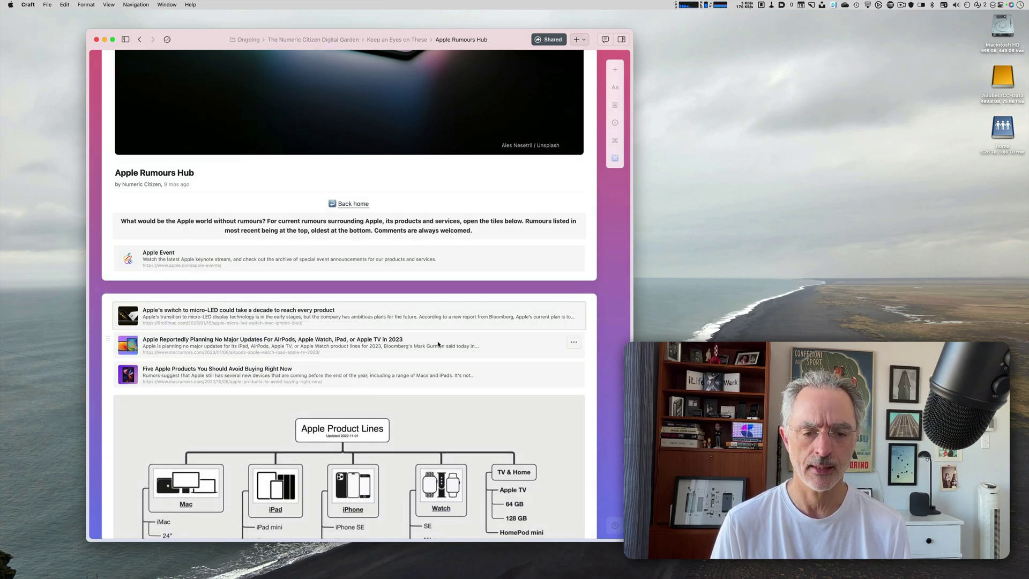
Step: Open the micro-LED link for renaming, inspect its title and description fields, and close the dialog without changes
{"action": "right_click", "coordinate": [440, 319]}
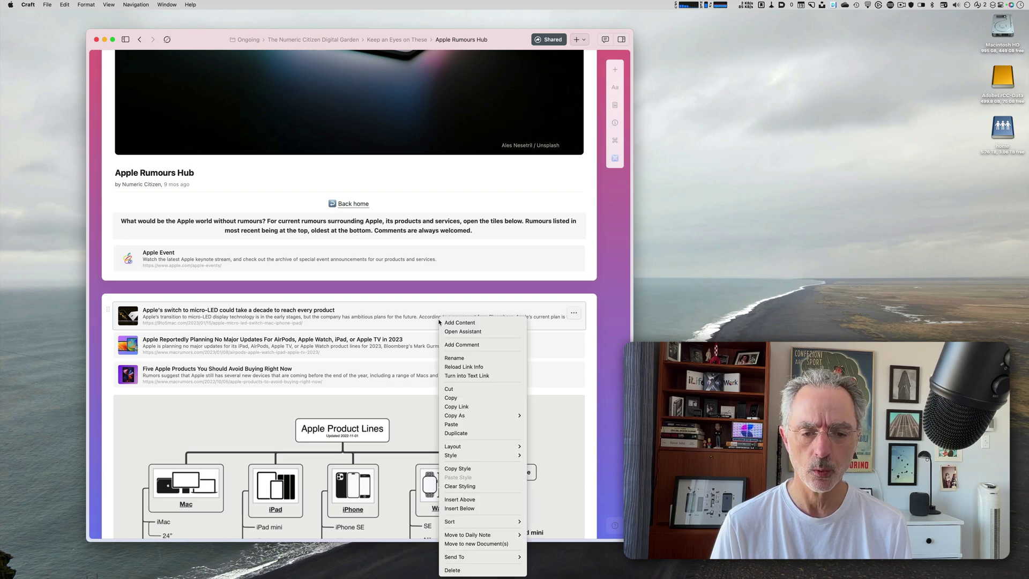
{"action": "left_click", "coordinate": [458, 357]}
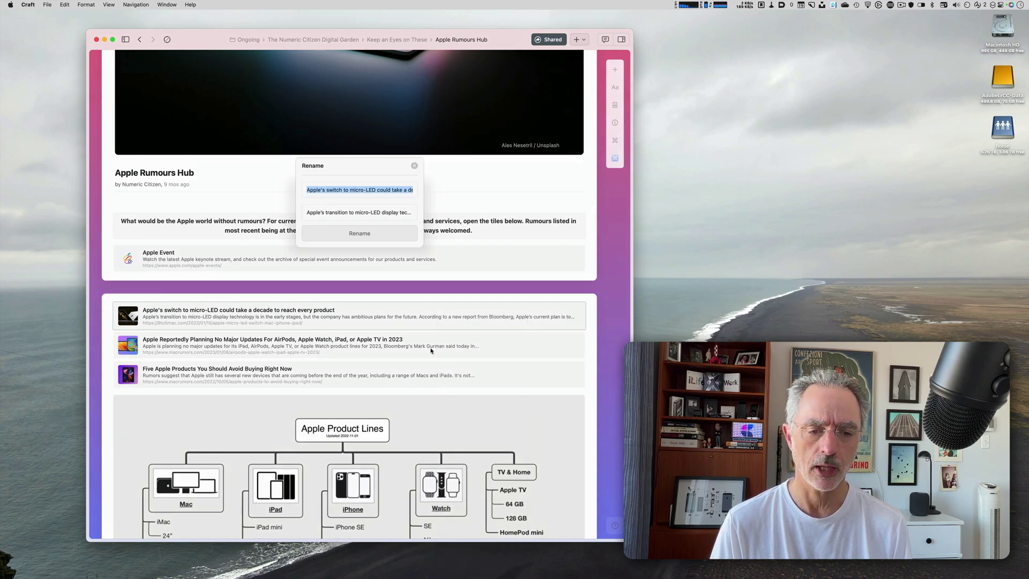
{"action": "left_click", "coordinate": [356, 190]}
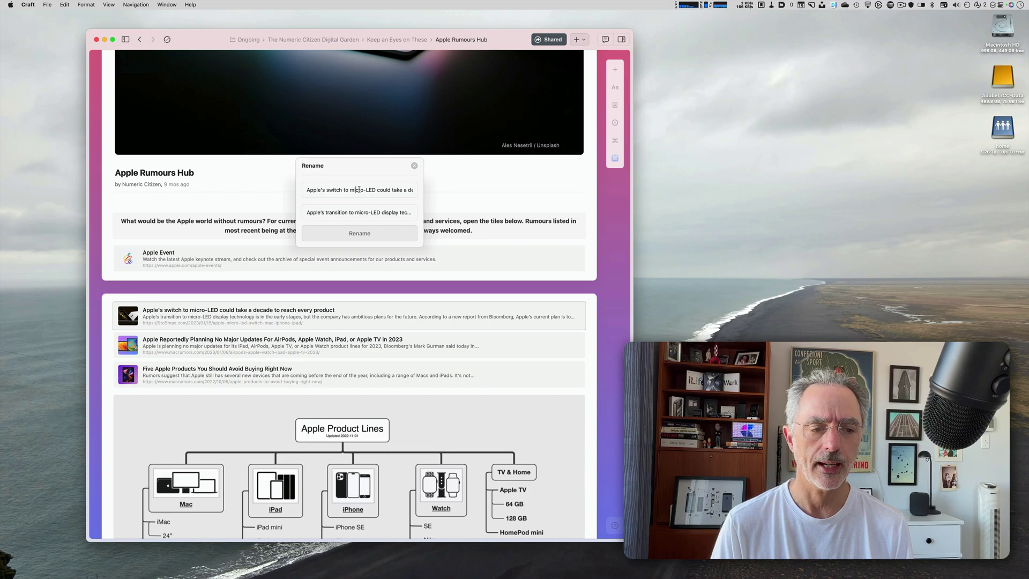
{"action": "left_click", "coordinate": [357, 212]}
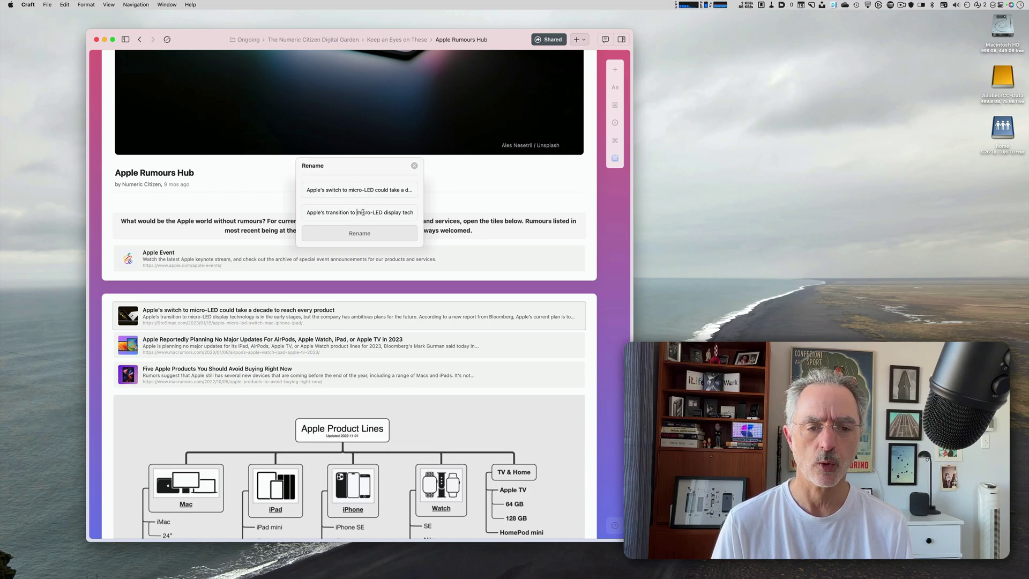
{"action": "left_click", "coordinate": [414, 166]}
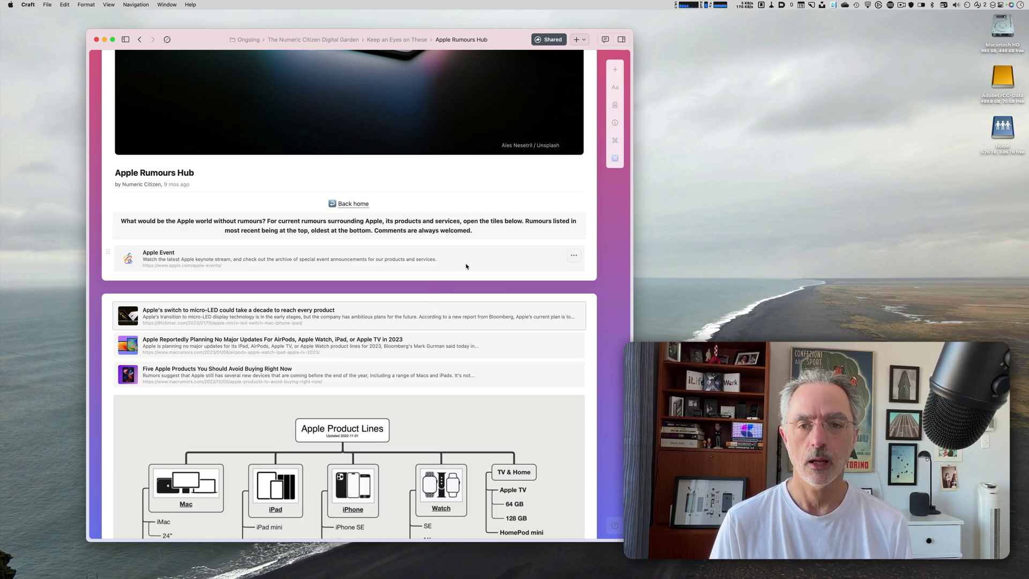
Step: Insert an empty text block below the micro-LED article link and remove it again
{"action": "left_click", "coordinate": [615, 69]}
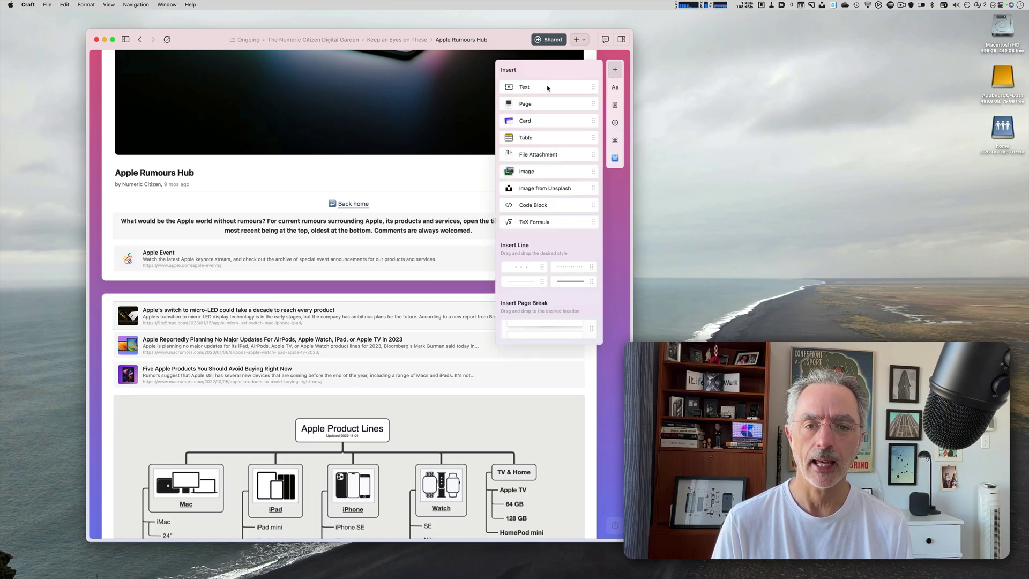
{"action": "left_click_drag", "start_coordinate": [549, 95], "coordinate": [340, 332]}
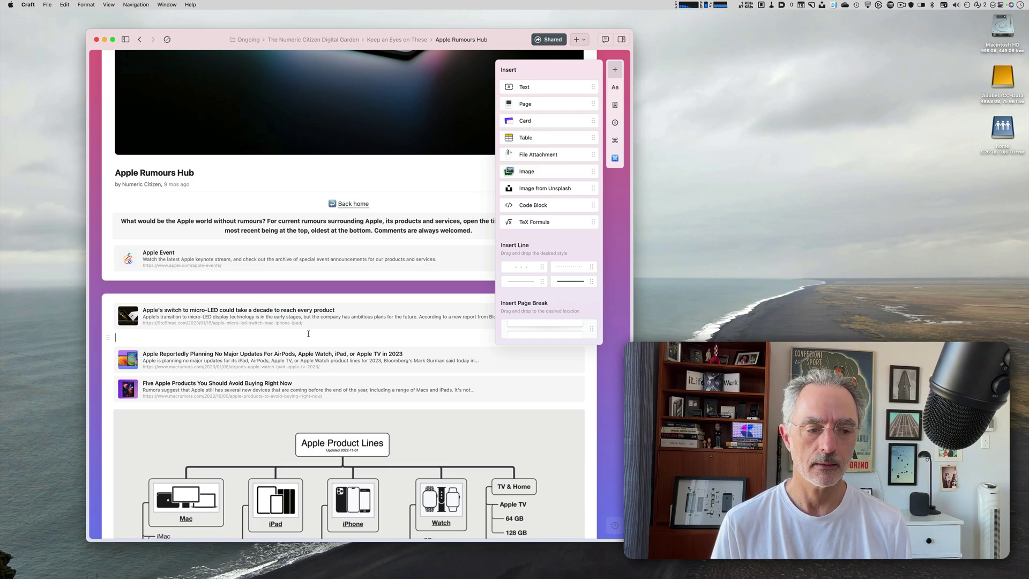
{"action": "key", "text": "Escape"}
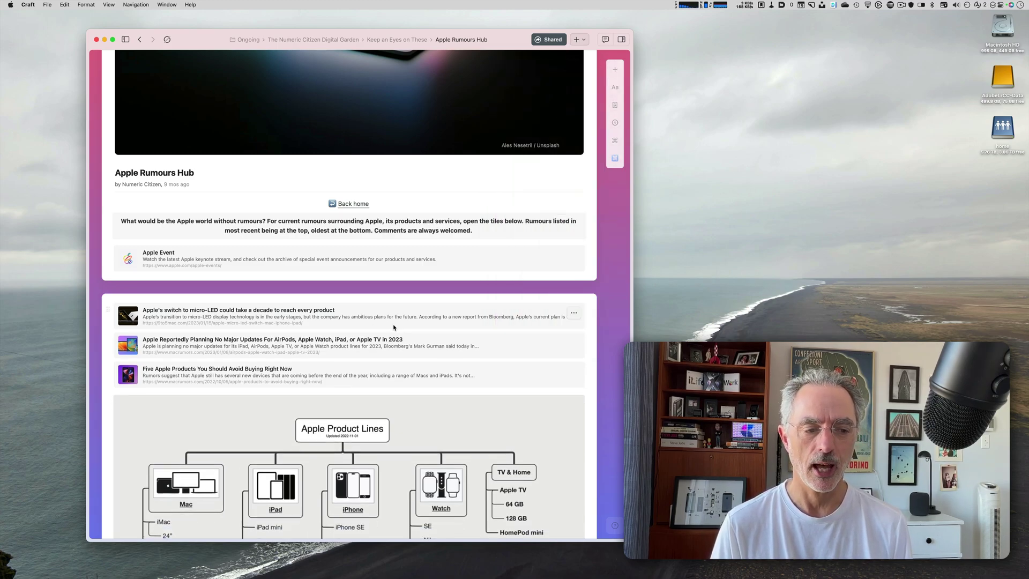
{"action": "key", "text": "BackSpace"}
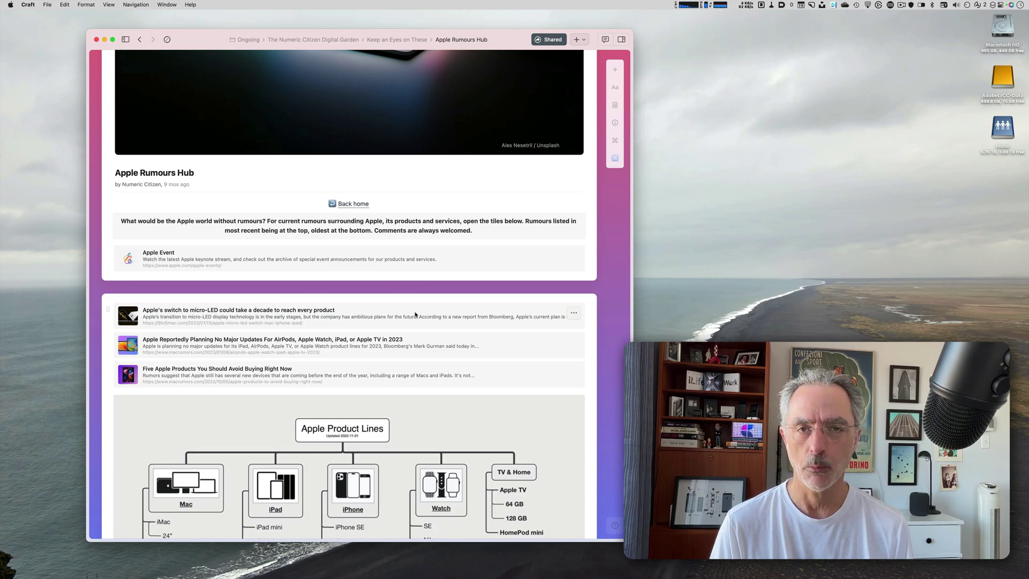
Step: Switch to Safari and show The Verge article about Twitter's SMS 2FA method
{"action": "key", "text": "super+Tab"}
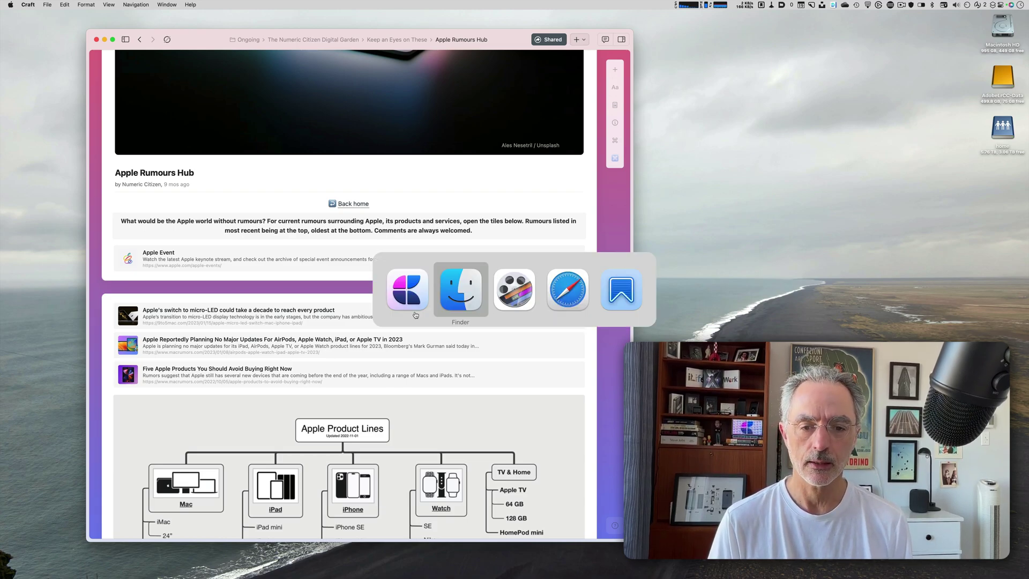
{"action": "key", "text": "super+Tab"}
{"action": "key", "text": "super+Tab"}
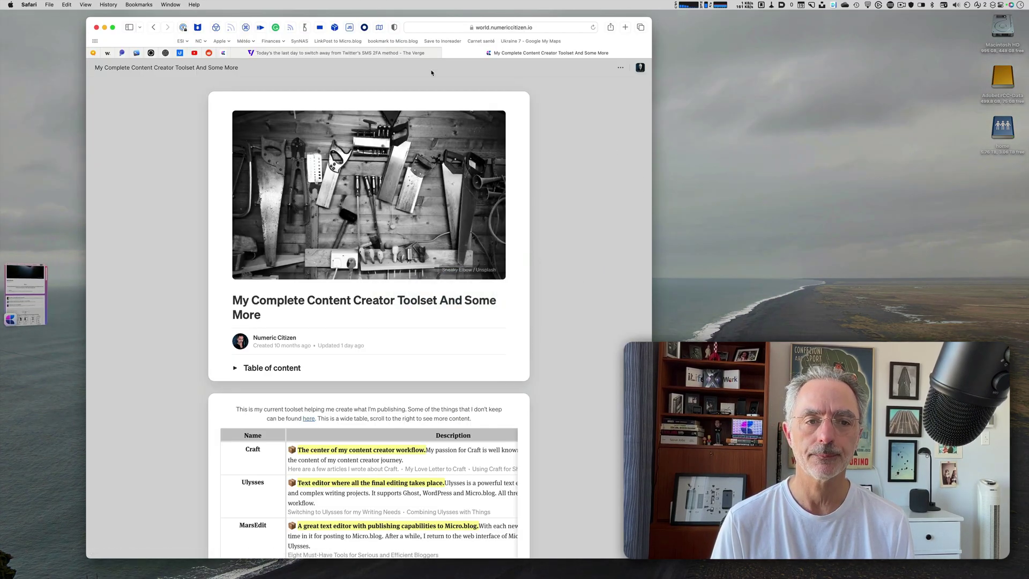
{"action": "left_click", "coordinate": [383, 52]}
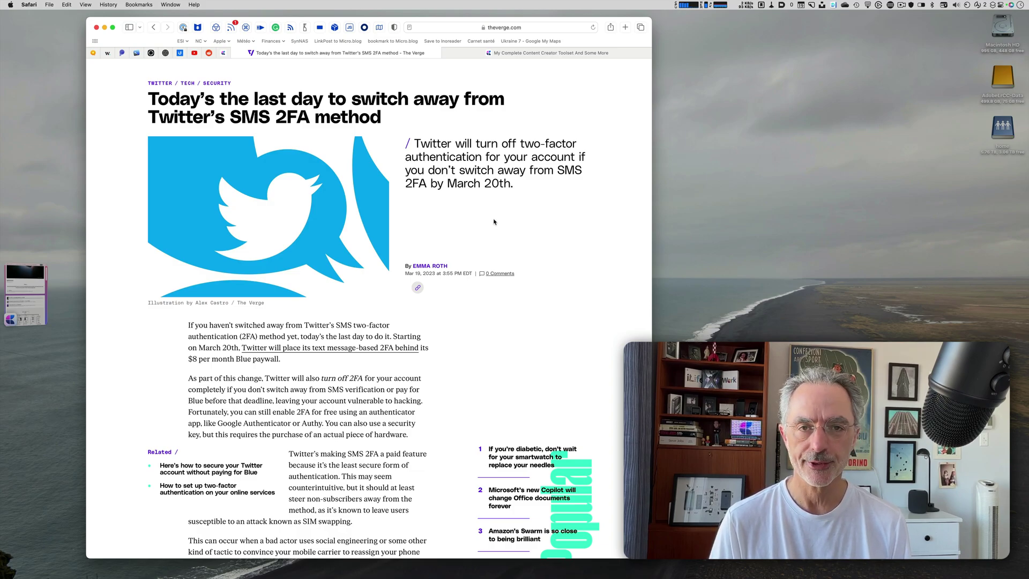
Step: Open the Add to Craft sharing form for the Twitter SMS 2FA article and cancel it
{"action": "left_click", "coordinate": [611, 27]}
{"action": "left_click", "coordinate": [593, 171]}
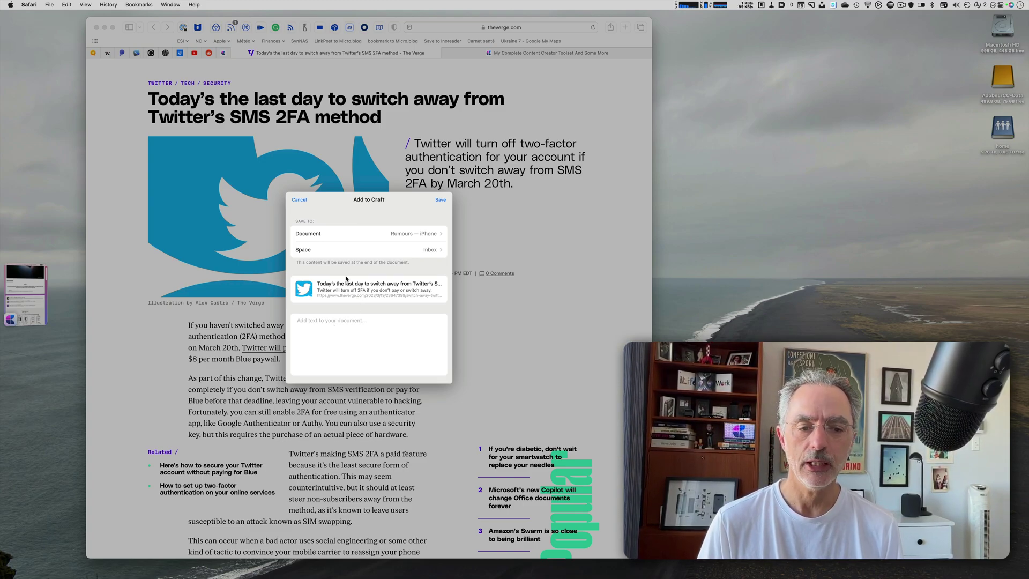
{"action": "left_click", "coordinate": [300, 200]}
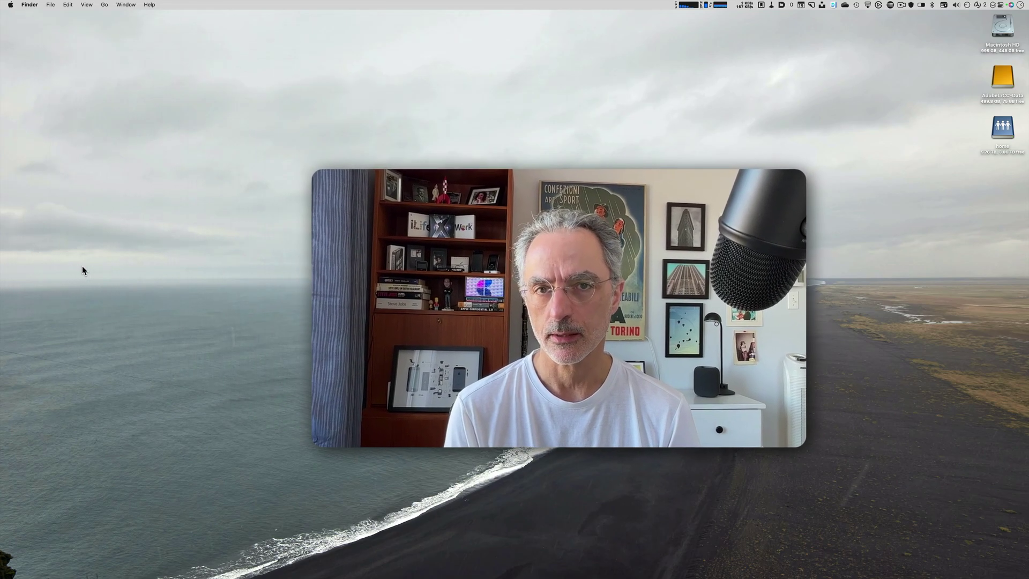
Step: Switch to Anybox and look through its Today, Starred, All and Inbox lists
{"action": "key", "text": "super+Tab"}
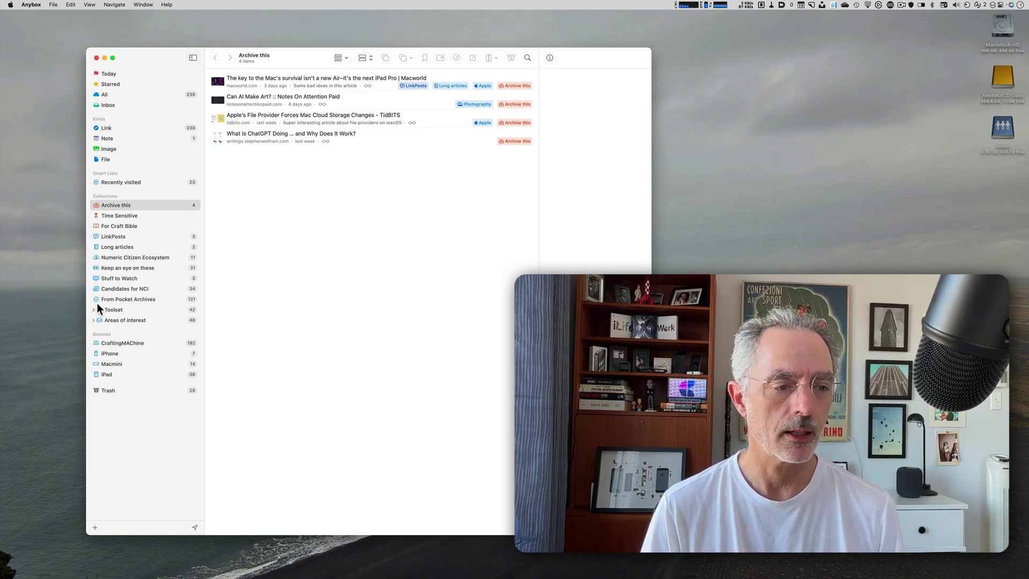
{"action": "left_click", "coordinate": [288, 303]}
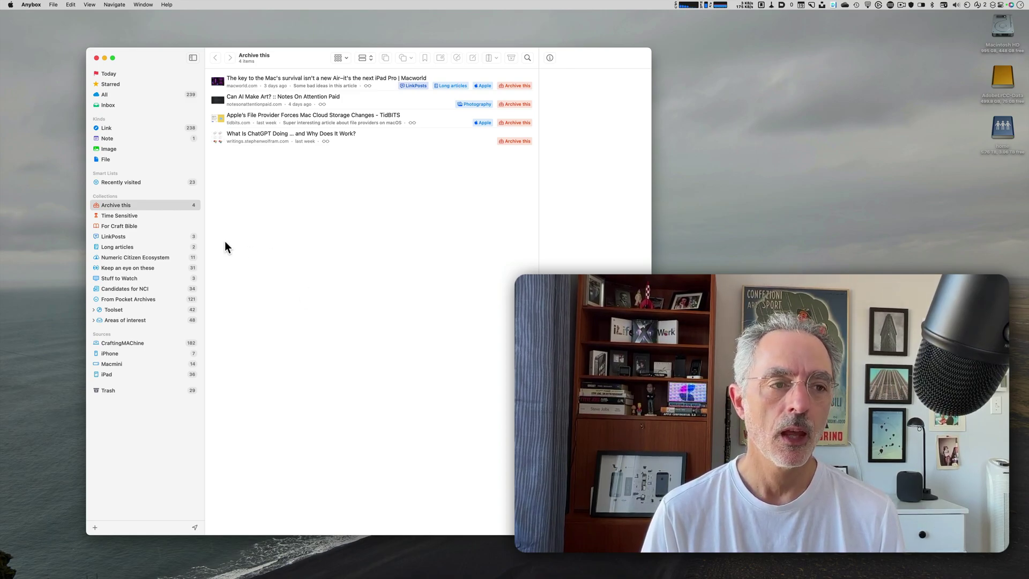
{"action": "left_click", "coordinate": [159, 56]}
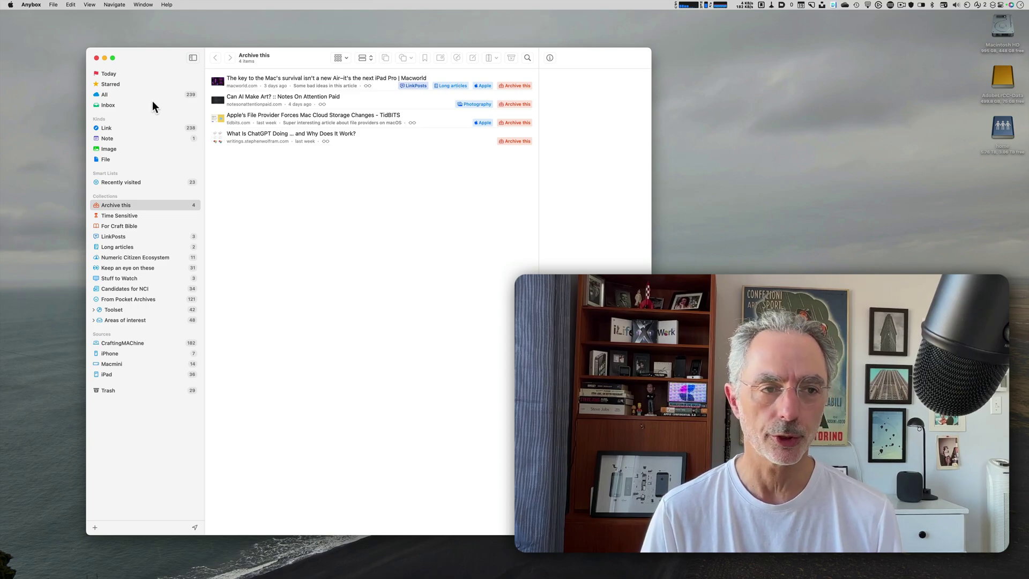
{"action": "left_click", "coordinate": [118, 73]}
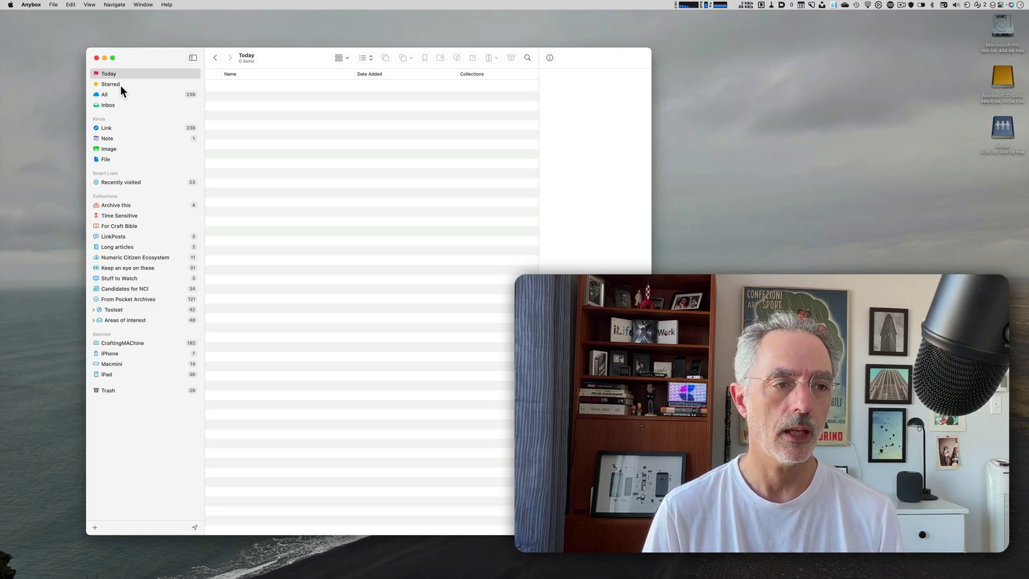
{"action": "left_click", "coordinate": [121, 85]}
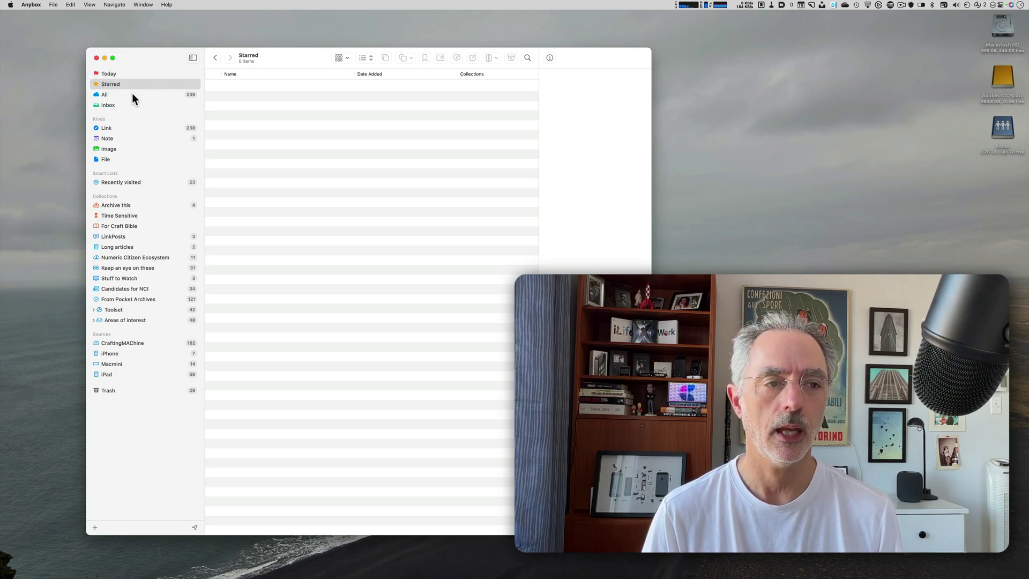
{"action": "left_click", "coordinate": [132, 94]}
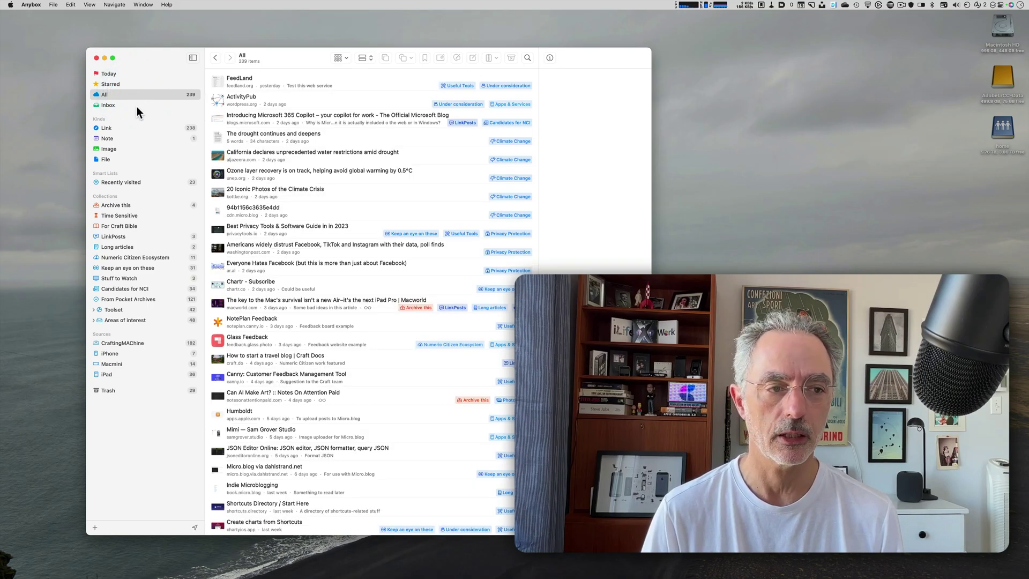
{"action": "left_click", "coordinate": [137, 107]}
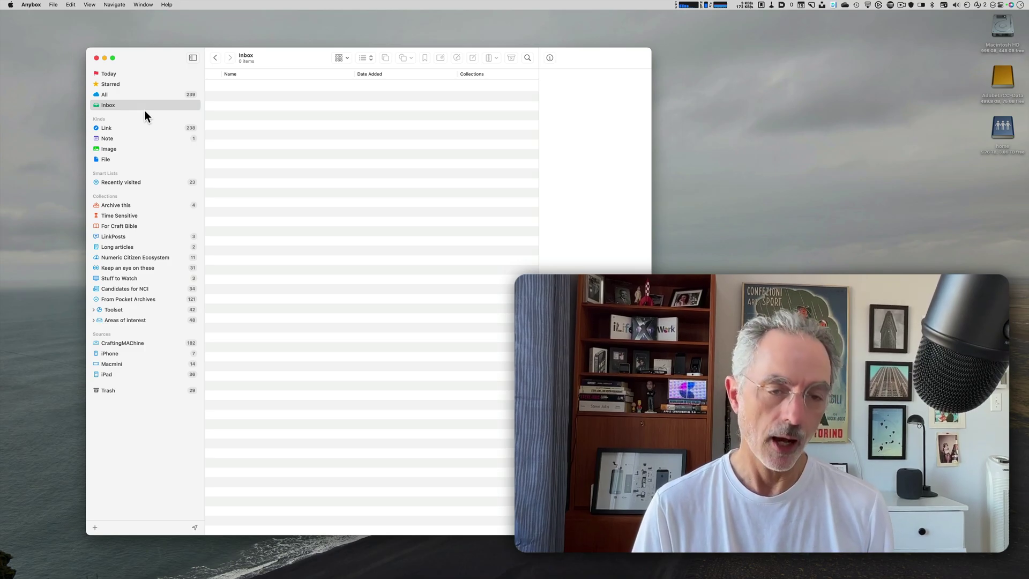
Step: Switch to Safari, open the Anybox save form for the Twitter SMS 2FA article and go through its URL, title and comment fields
{"action": "key", "text": "super+Tab"}
{"action": "key", "text": "super+Tab"}
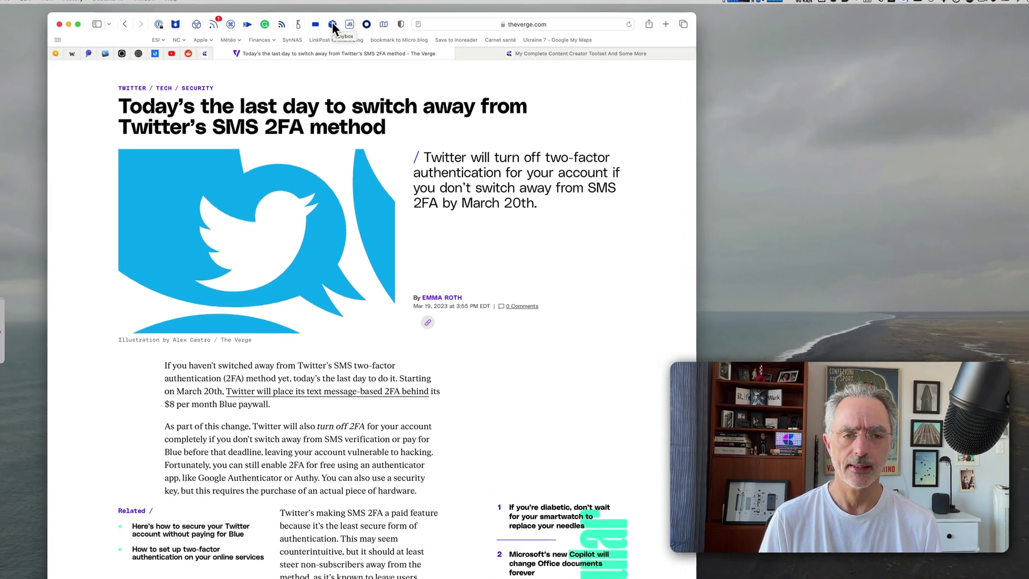
{"action": "left_click", "coordinate": [332, 24]}
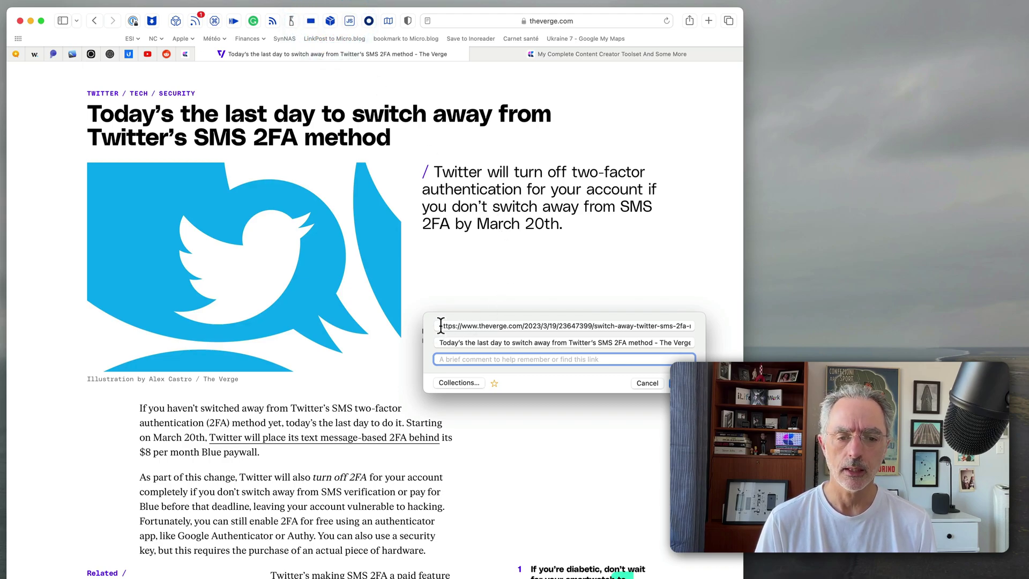
{"action": "left_click_drag", "start_coordinate": [441, 325], "coordinate": [708, 324]}
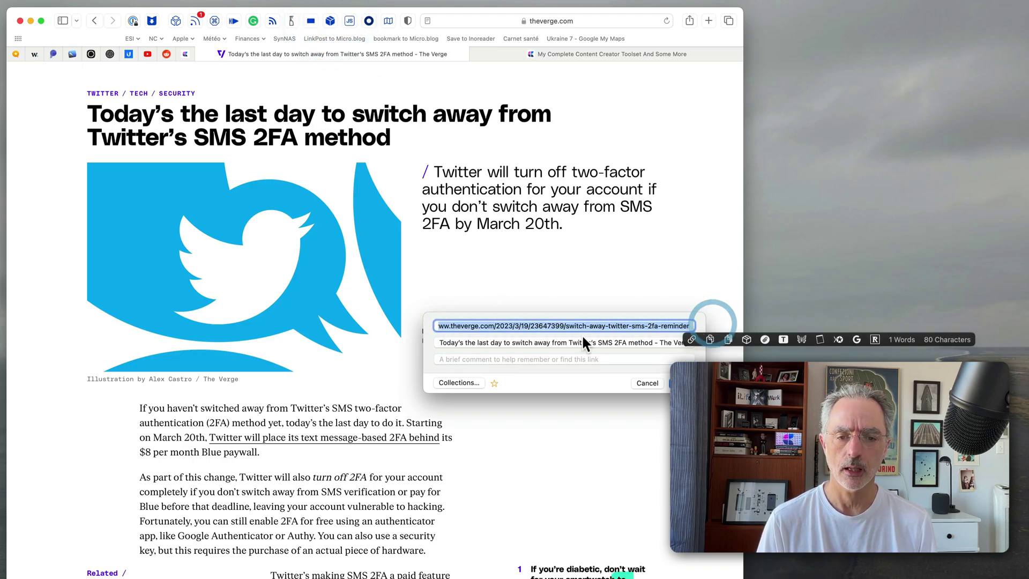
{"action": "left_click", "coordinate": [490, 343]}
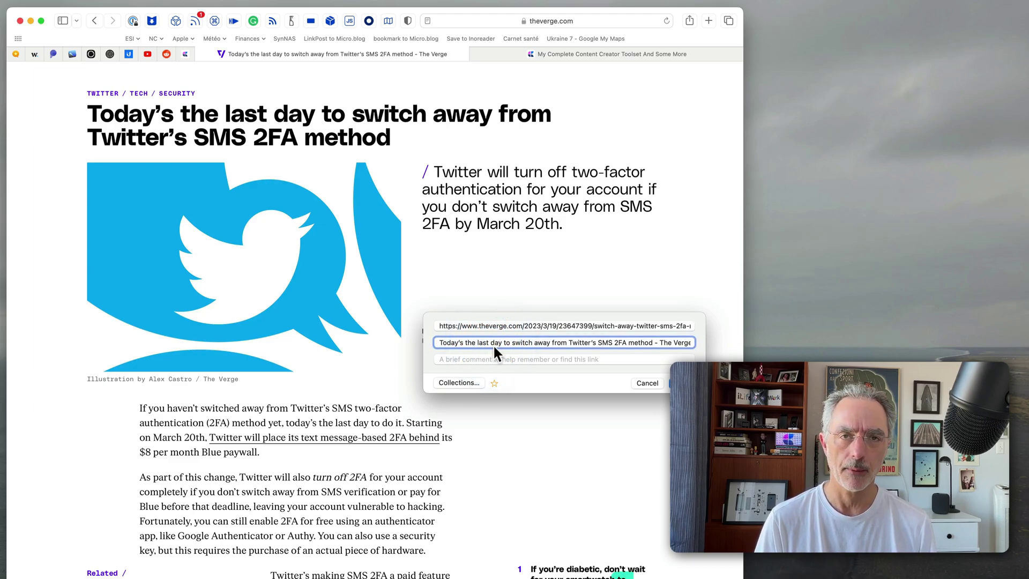
{"action": "left_click", "coordinate": [487, 360]}
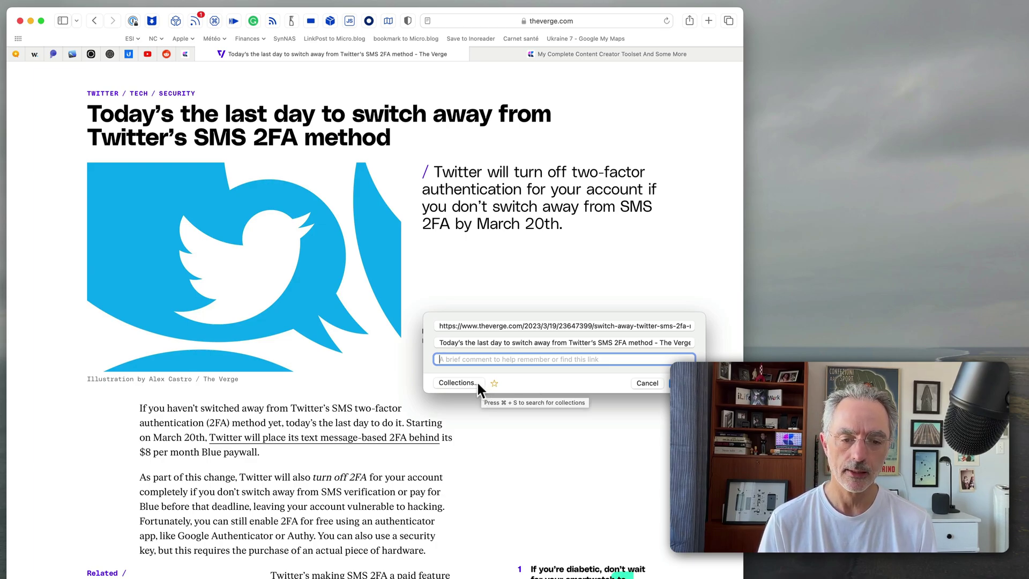
Step: Assign the link to the "Archive this" collection, also trying "Stuff to Watch" and removing it again
{"action": "left_click", "coordinate": [476, 382]}
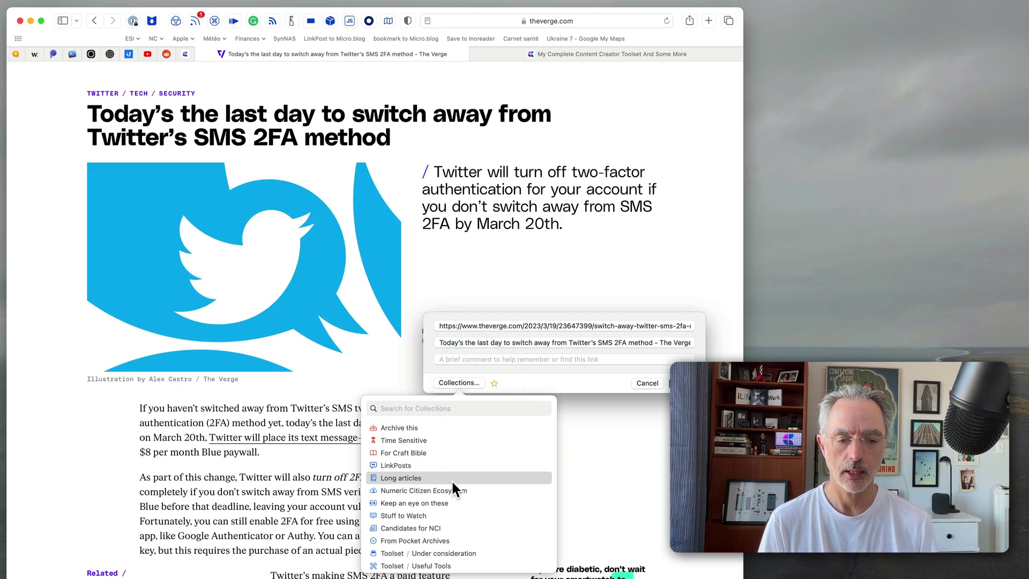
{"action": "left_click", "coordinate": [435, 427]}
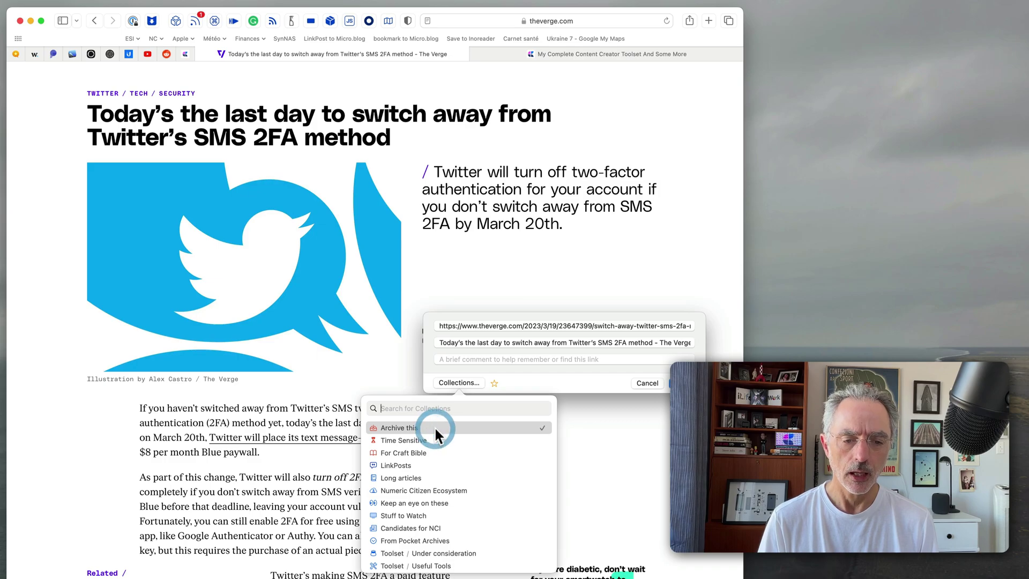
{"action": "left_click", "coordinate": [448, 516]}
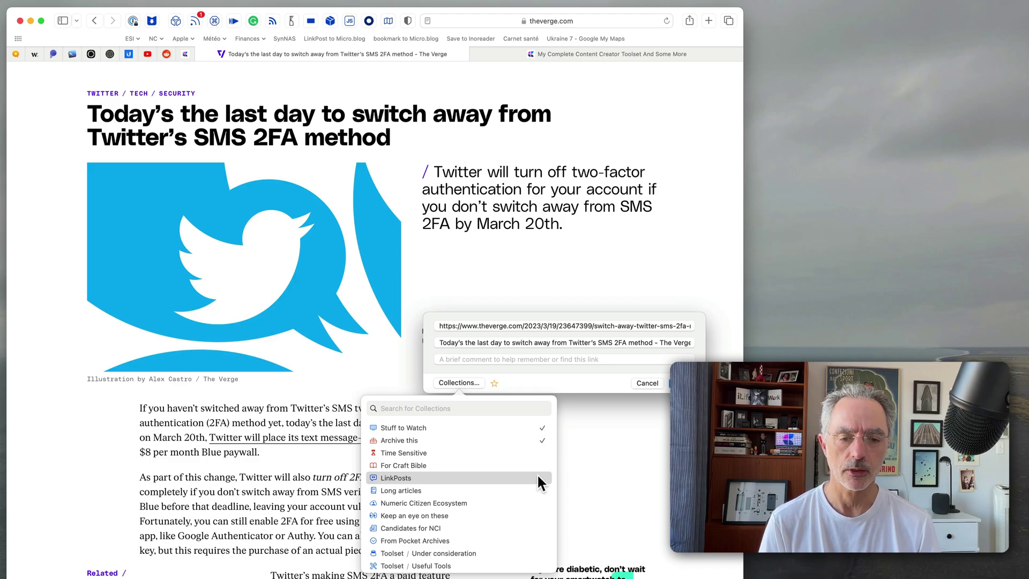
{"action": "left_click", "coordinate": [500, 428]}
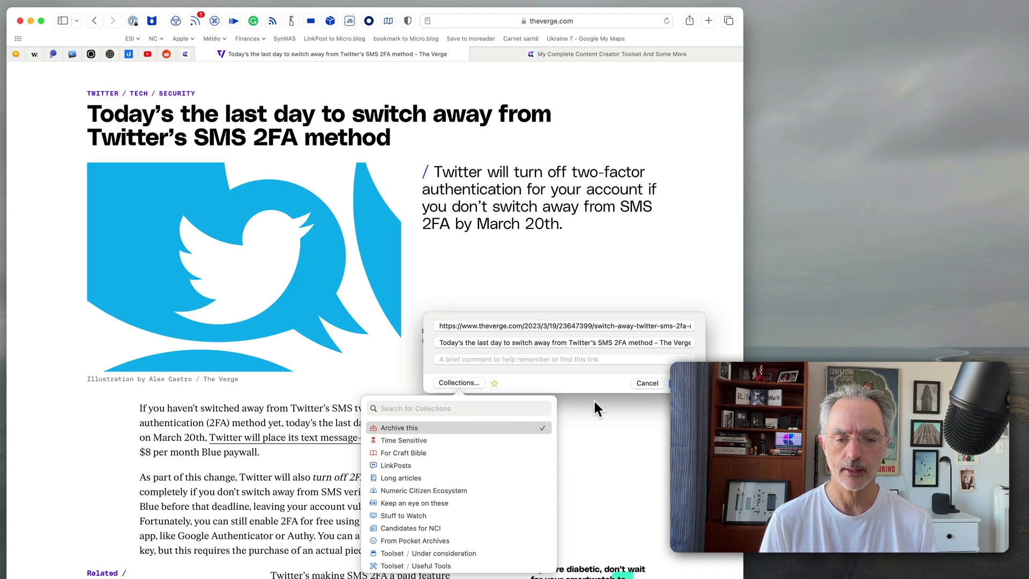
Step: Add the comment "This is a major issue" to the link and save it
{"action": "left_click", "coordinate": [586, 375]}
{"action": "type", "text": "This is a major iss"}
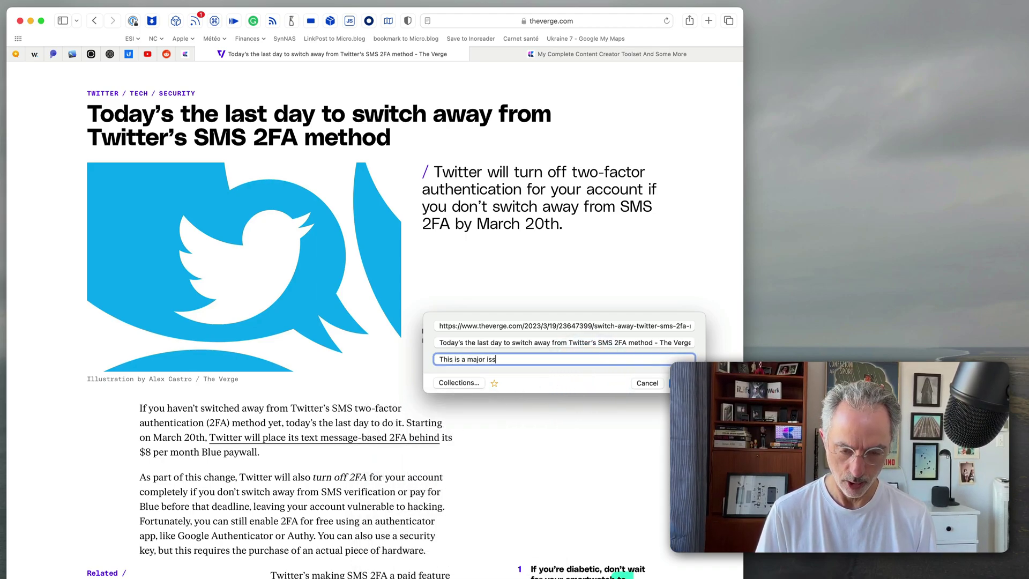
{"action": "type", "text": "ue"}
{"action": "left_click", "coordinate": [679, 383]}
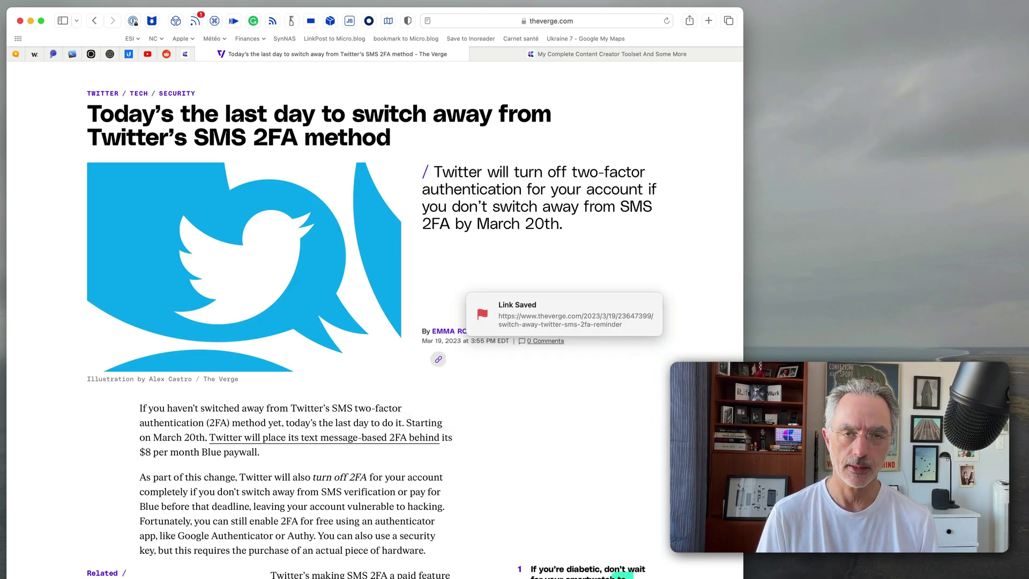
Step: Switch to Anybox, widen the Name column in the Today list and show the details of the saved Twitter 2FA article
{"action": "key", "text": "super+Tab"}
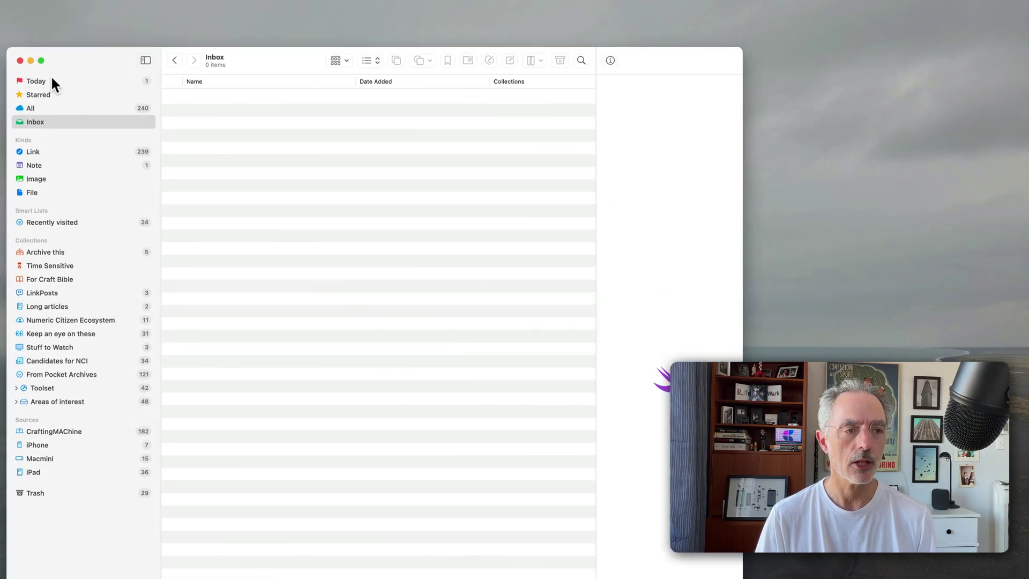
{"action": "left_click", "coordinate": [51, 82]}
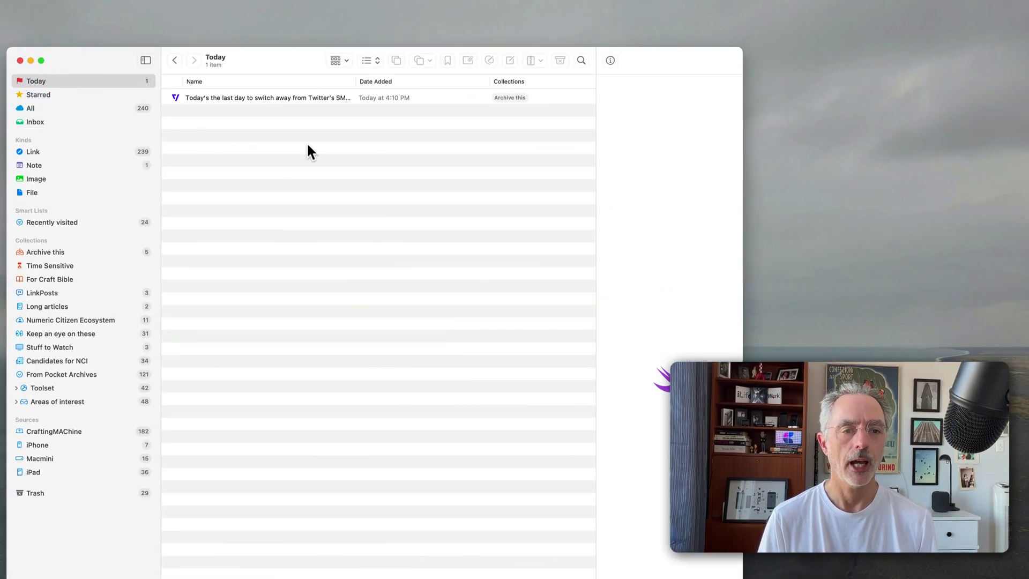
{"action": "left_click_drag", "start_coordinate": [354, 81], "coordinate": [381, 81]}
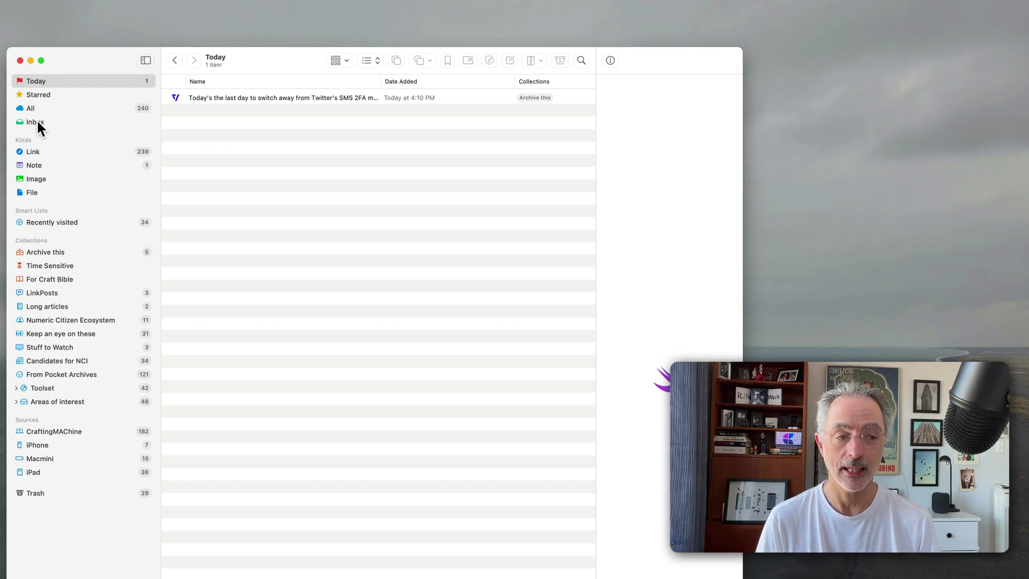
{"action": "left_click", "coordinate": [245, 98]}
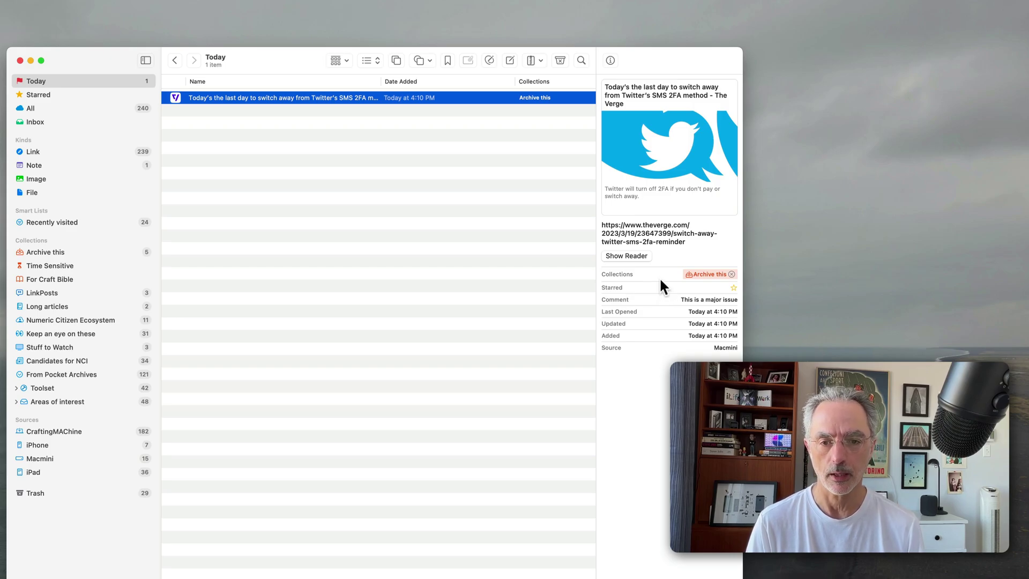
Step: Open the saved Twitter 2FA article in the reader view, look through its text and close the reader
{"action": "left_click", "coordinate": [627, 256]}
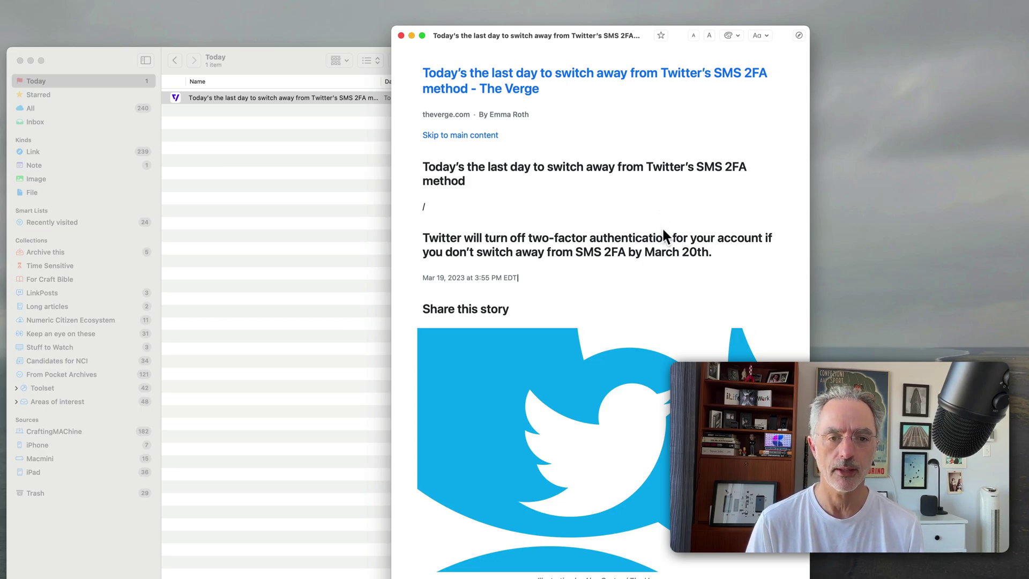
{"action": "scroll", "coordinate": [664, 230], "scroll_direction": "down", "scroll_amount": 6}
{"action": "scroll", "coordinate": [665, 236], "scroll_direction": "down", "scroll_amount": 5}
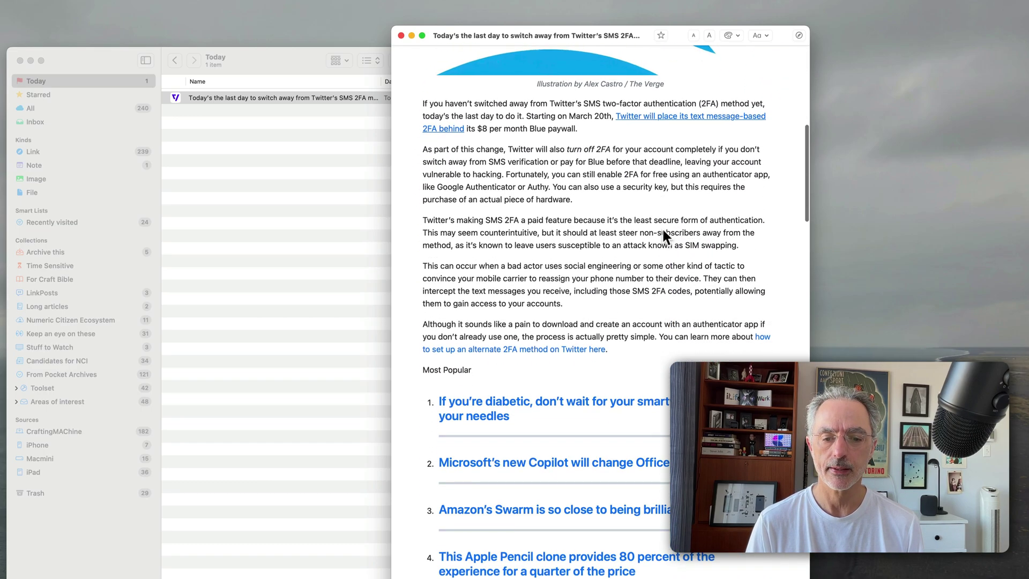
{"action": "scroll", "coordinate": [664, 231], "scroll_direction": "down", "scroll_amount": 4}
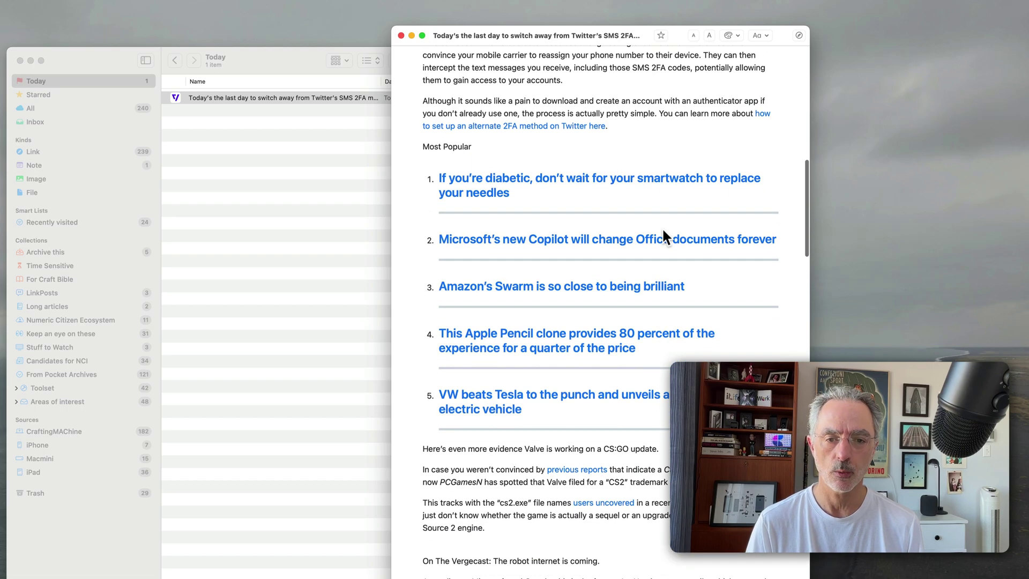
{"action": "scroll", "coordinate": [663, 233], "scroll_direction": "down", "scroll_amount": 7}
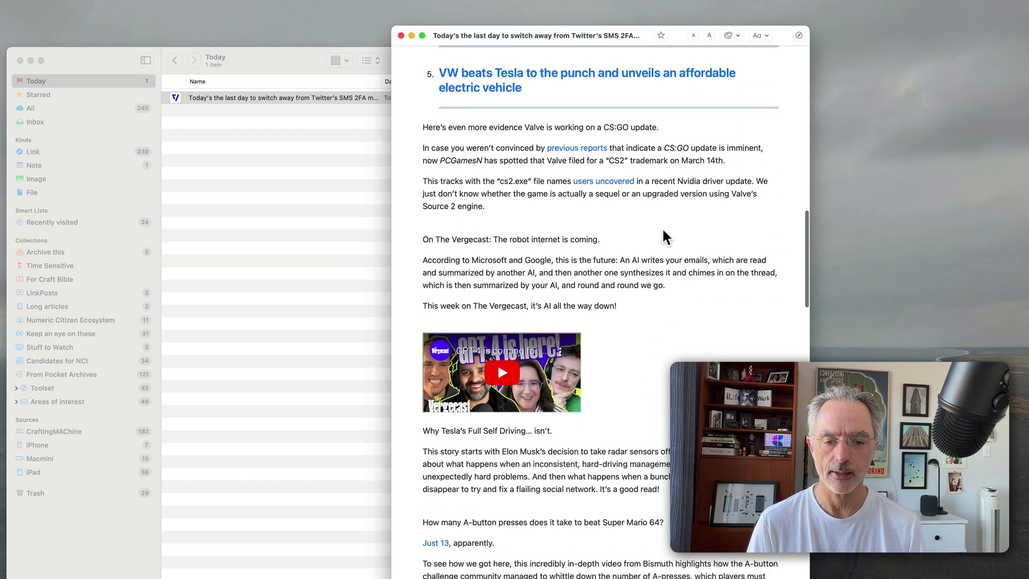
{"action": "scroll", "coordinate": [663, 230], "scroll_direction": "down", "scroll_amount": 5}
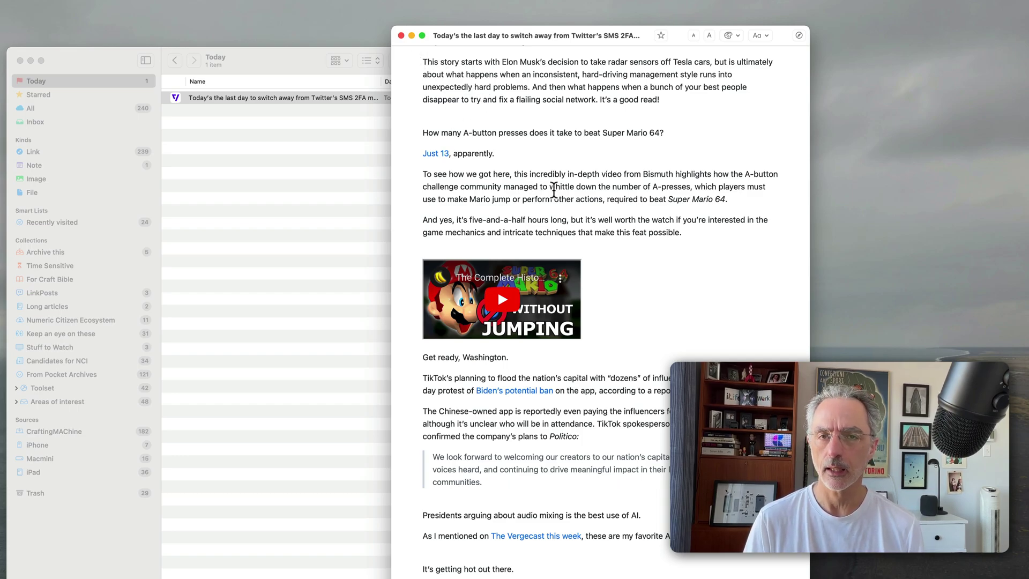
{"action": "scroll", "coordinate": [549, 199], "scroll_direction": "down", "scroll_amount": 15}
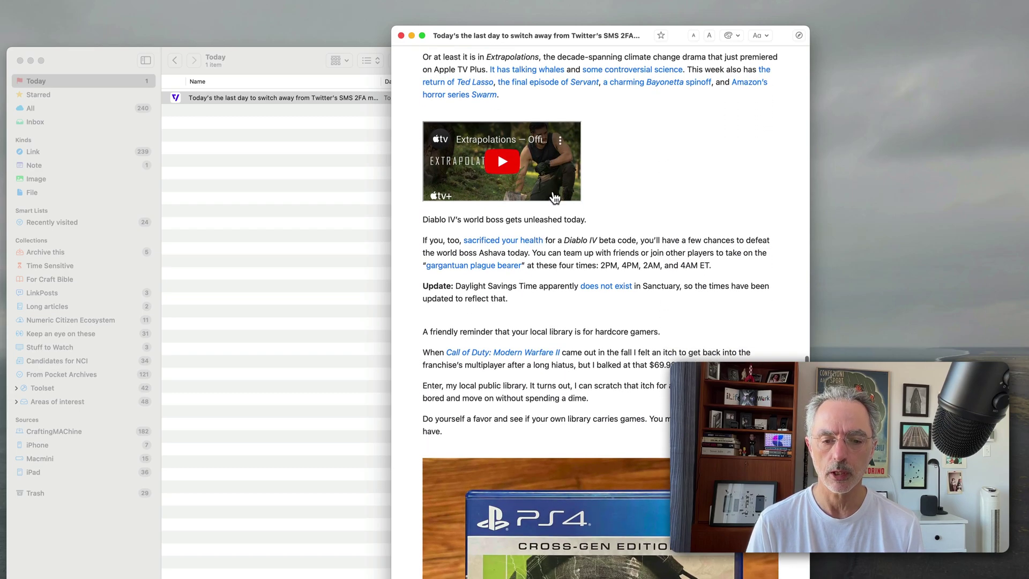
{"action": "scroll", "coordinate": [553, 191], "scroll_direction": "up", "scroll_amount": 20}
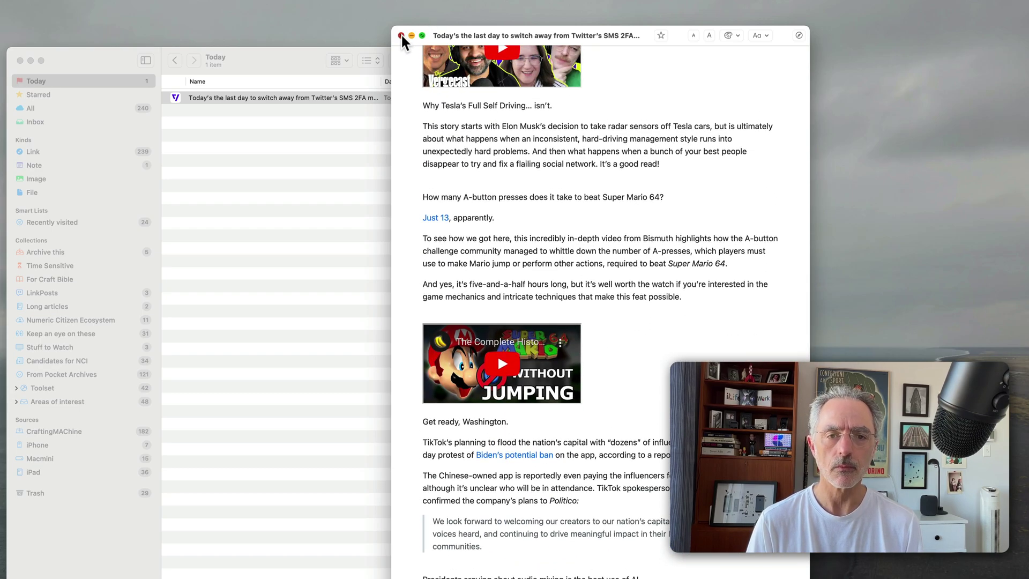
{"action": "left_click", "coordinate": [400, 35]}
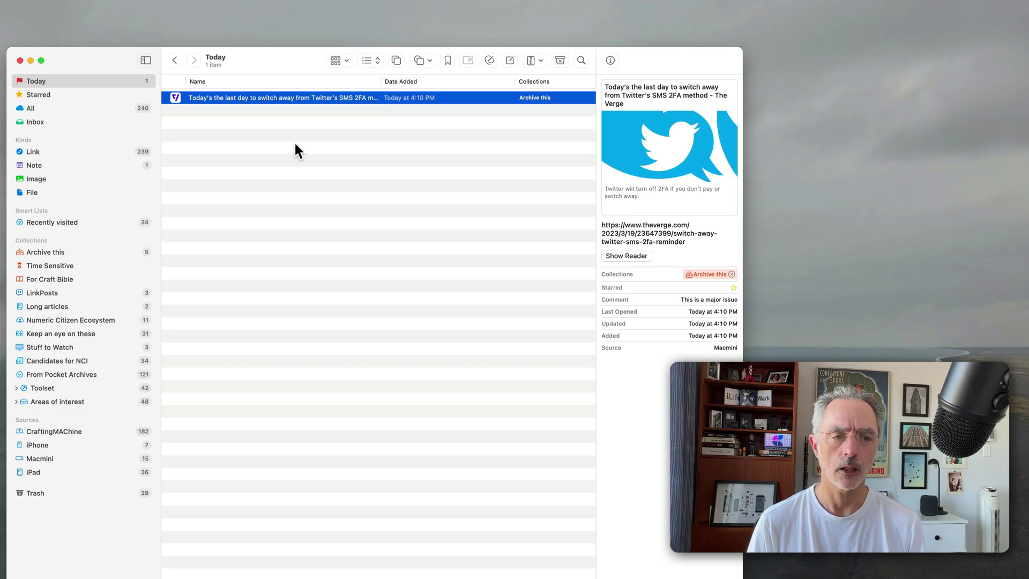
Step: Show the "Archive this" collection and change its icon to the outlined box with an upward arrow
{"action": "left_click", "coordinate": [61, 250]}
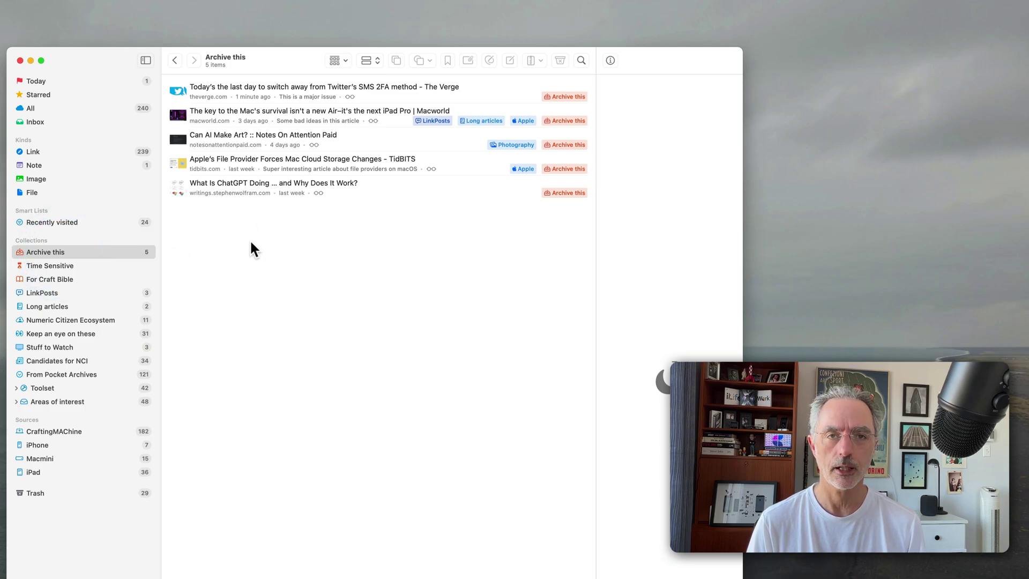
{"action": "right_click", "coordinate": [44, 247]}
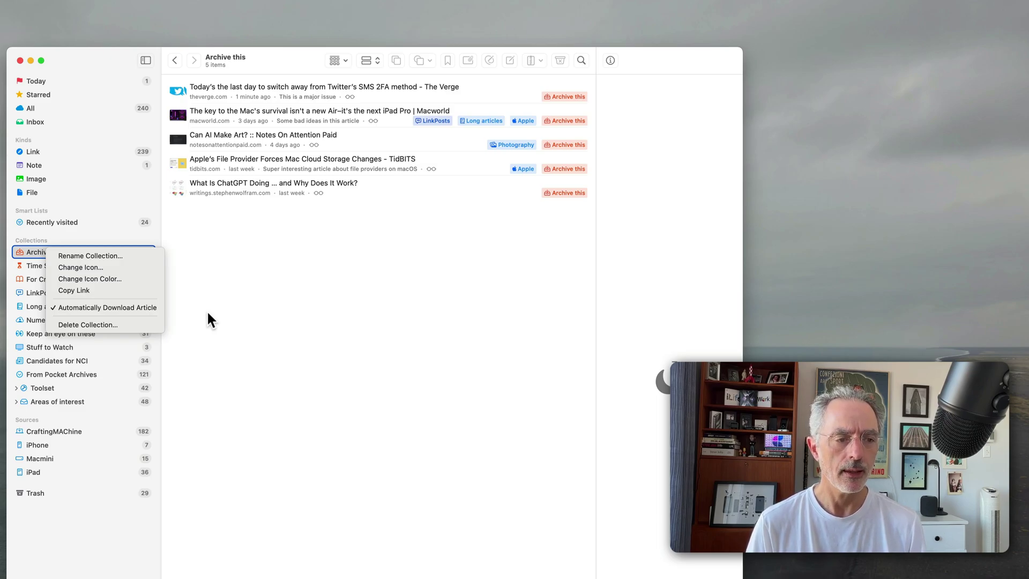
{"action": "left_click", "coordinate": [117, 266]}
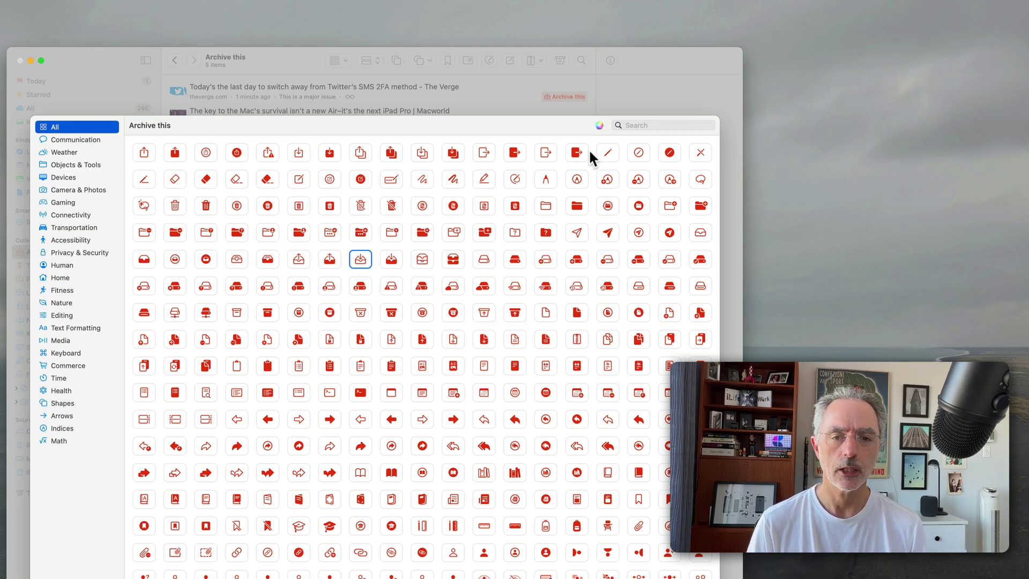
{"action": "left_click", "coordinate": [142, 152]}
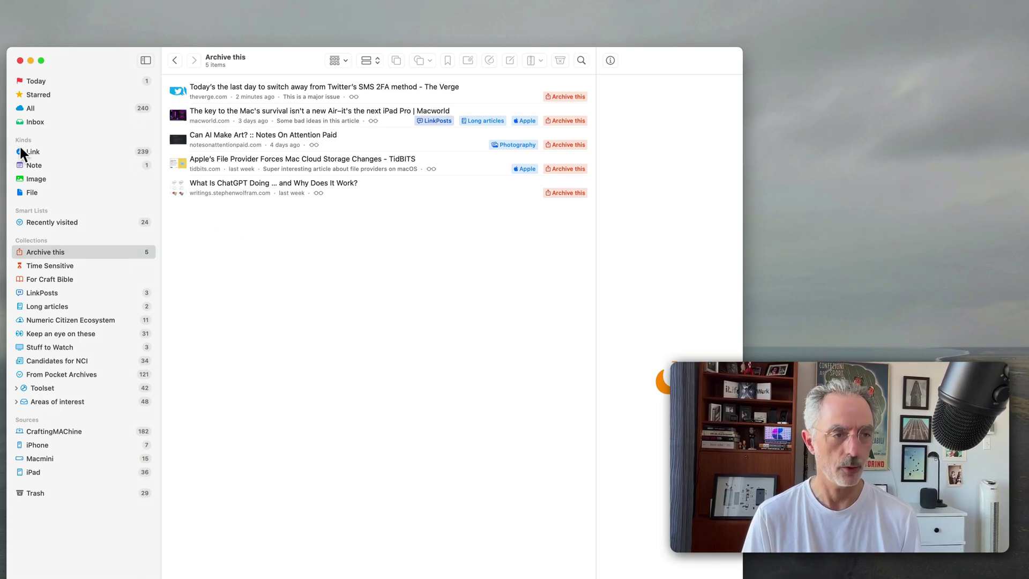
{"action": "key", "text": "Escape"}
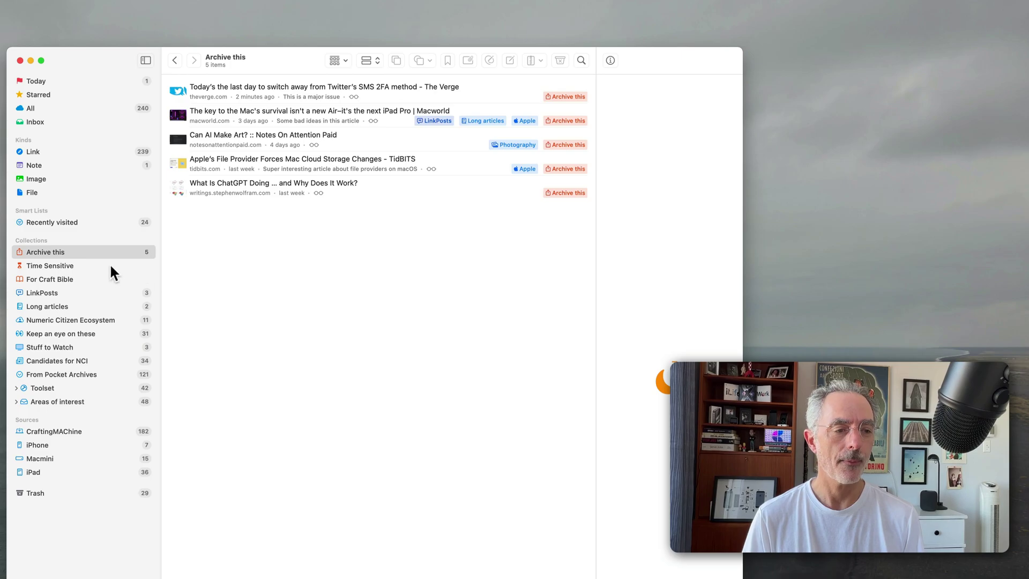
Step: Open the icon color setting of the "Archive this" collection and cancel it
{"action": "right_click", "coordinate": [46, 250]}
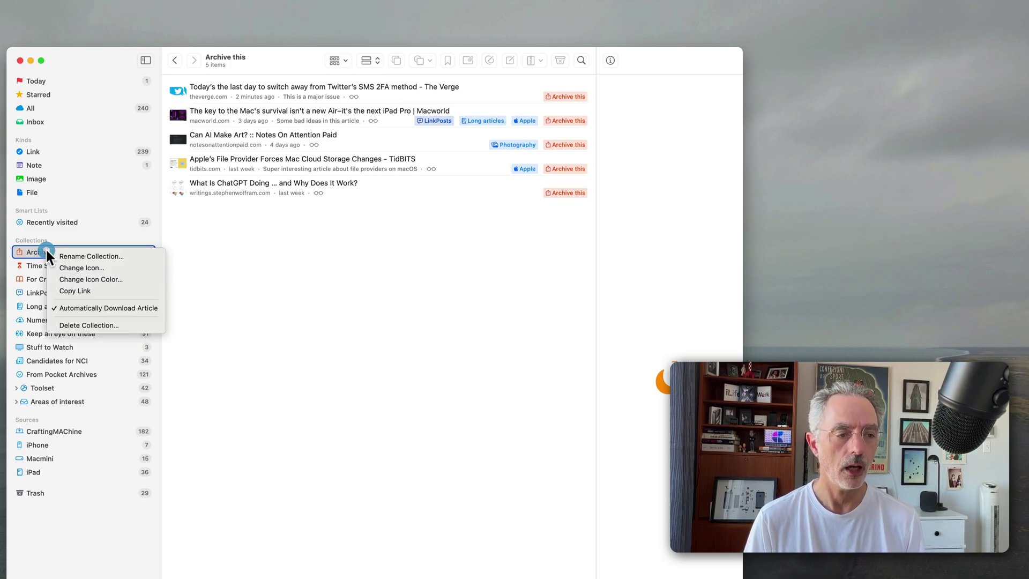
{"action": "left_click", "coordinate": [89, 278]}
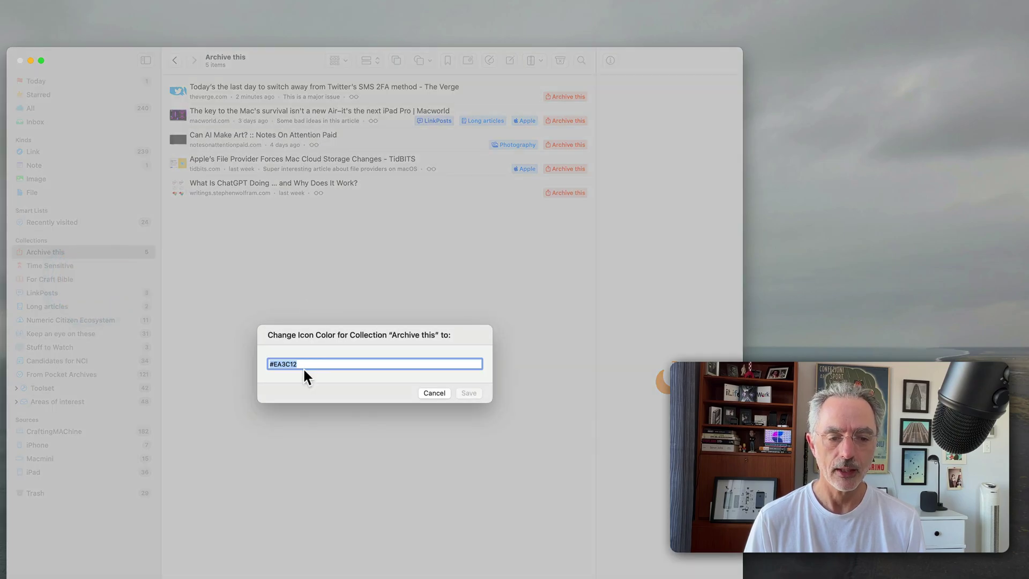
{"action": "left_click", "coordinate": [304, 364]}
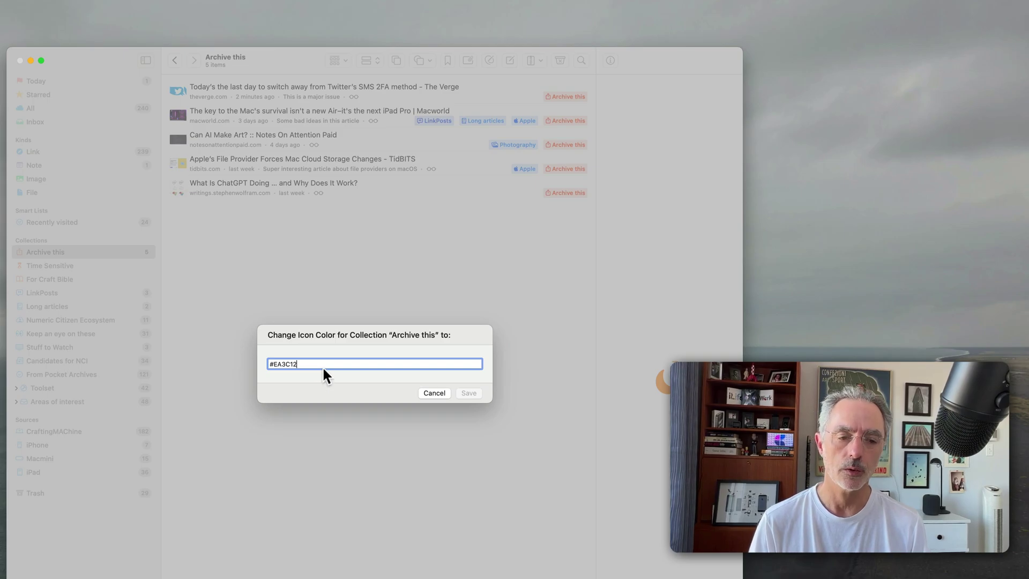
{"action": "left_click", "coordinate": [435, 393]}
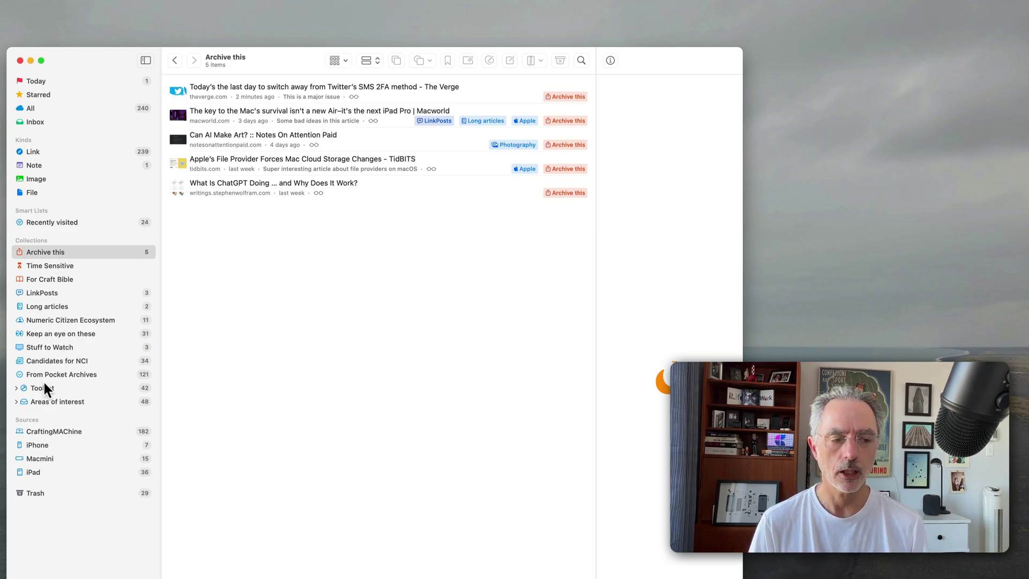
Step: Expand the Toolset collection and view its links and those in its "Under consideration" subcollection
{"action": "left_click", "coordinate": [16, 387]}
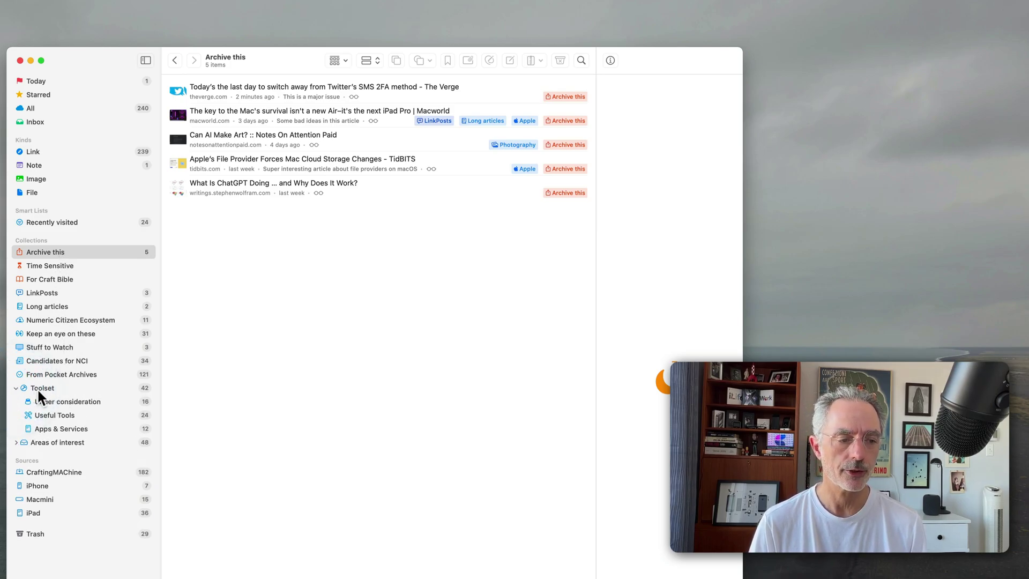
{"action": "left_click", "coordinate": [45, 386]}
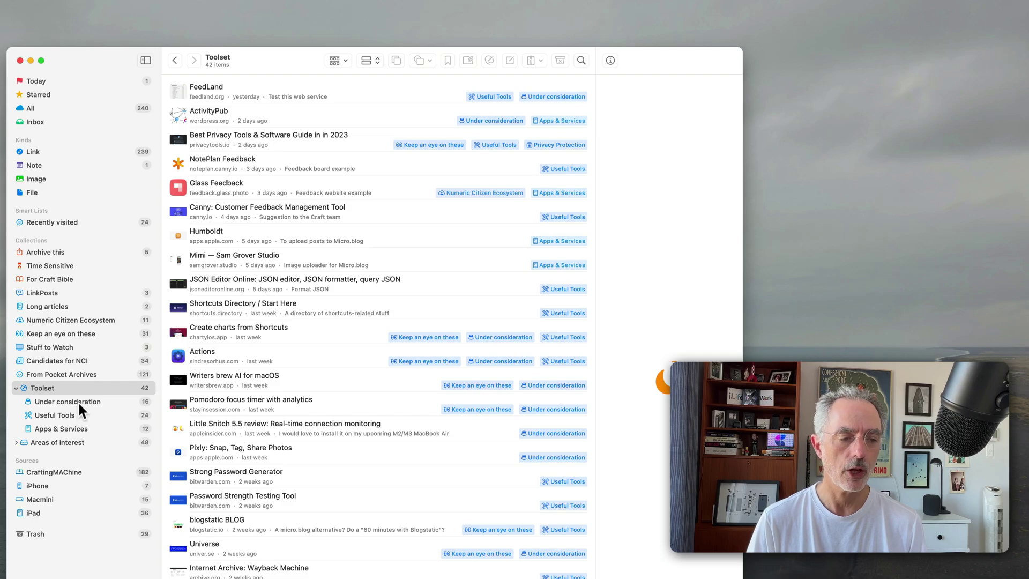
{"action": "left_click", "coordinate": [81, 401]}
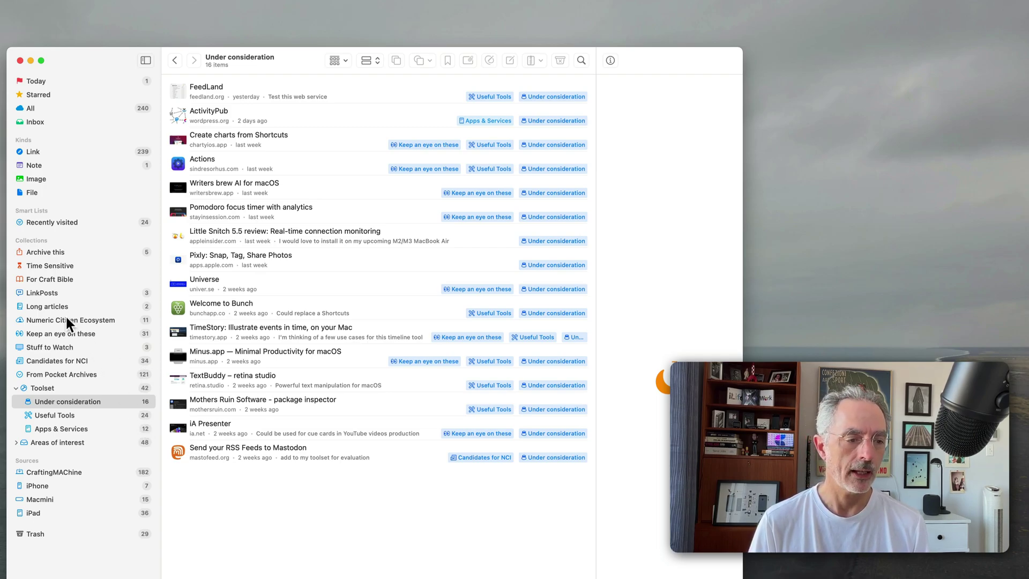
Step: Expand the Areas of interest collection, show its Photography subcollection and check the available sort orders and view modes
{"action": "left_click", "coordinate": [16, 443]}
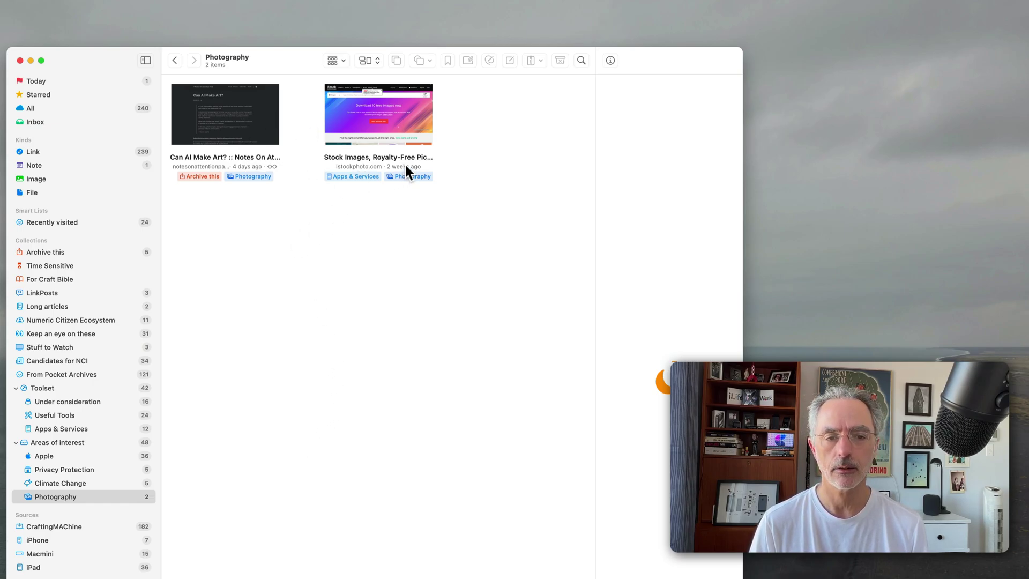
{"action": "left_click", "coordinate": [343, 59]}
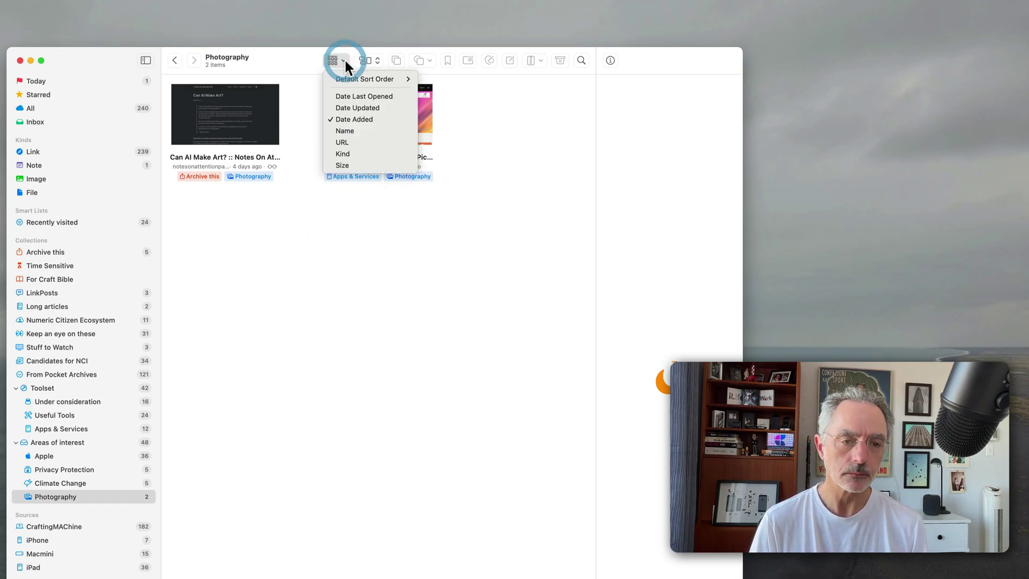
{"action": "left_click", "coordinate": [369, 60]}
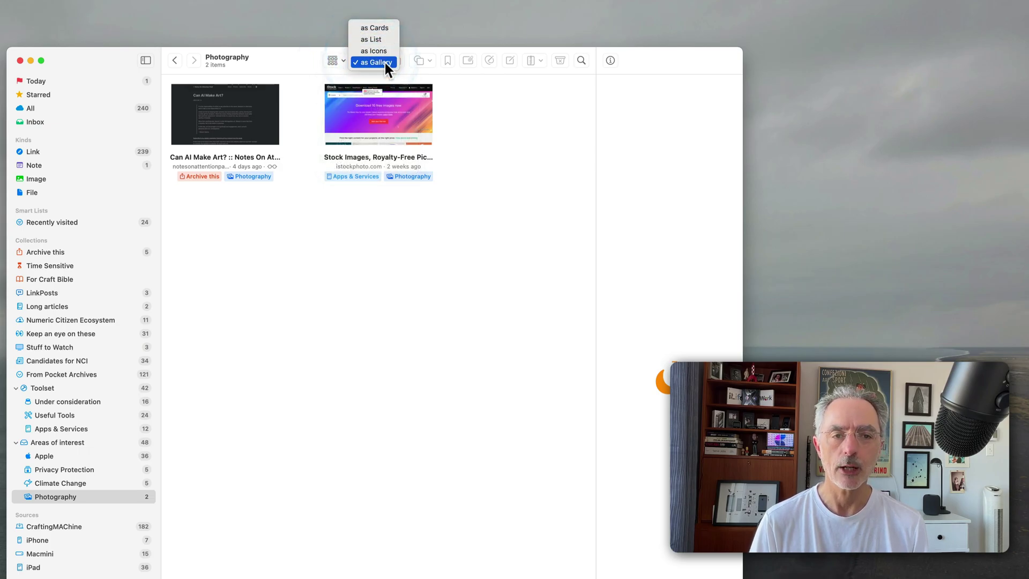
{"action": "left_click", "coordinate": [382, 29]}
{"action": "key", "text": "super+4"}
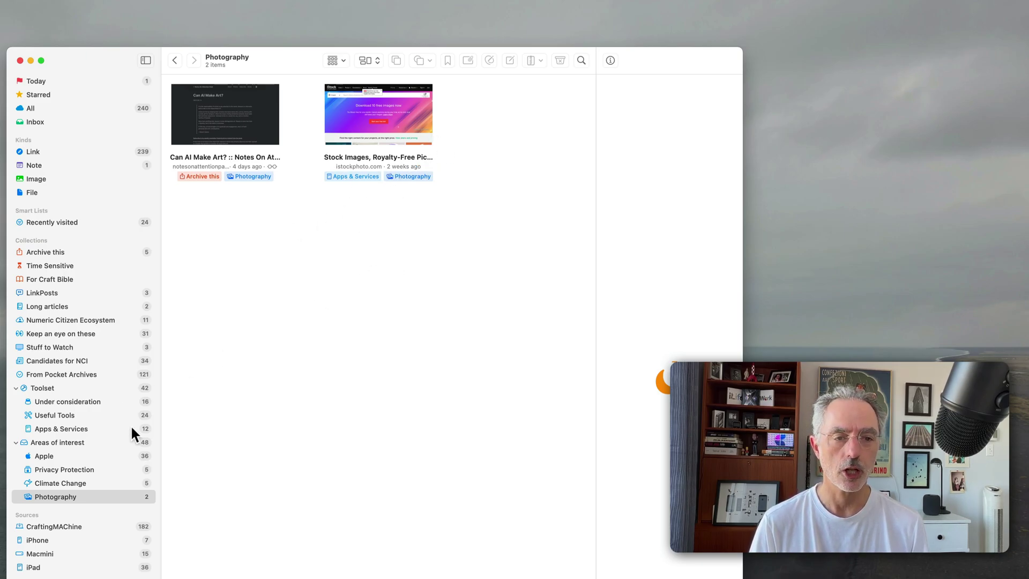
{"action": "left_click", "coordinate": [344, 61]}
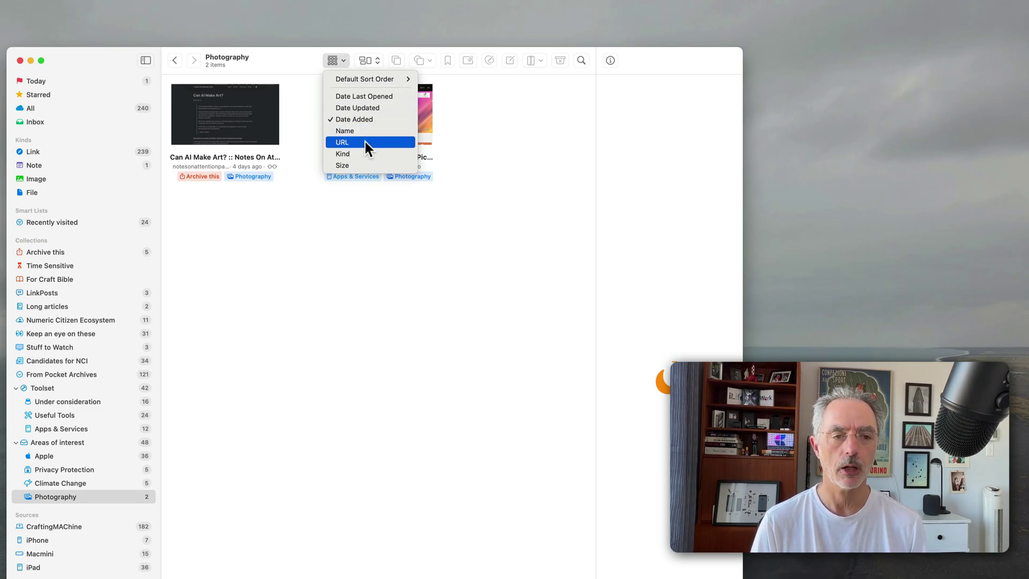
{"action": "left_click", "coordinate": [339, 207]}
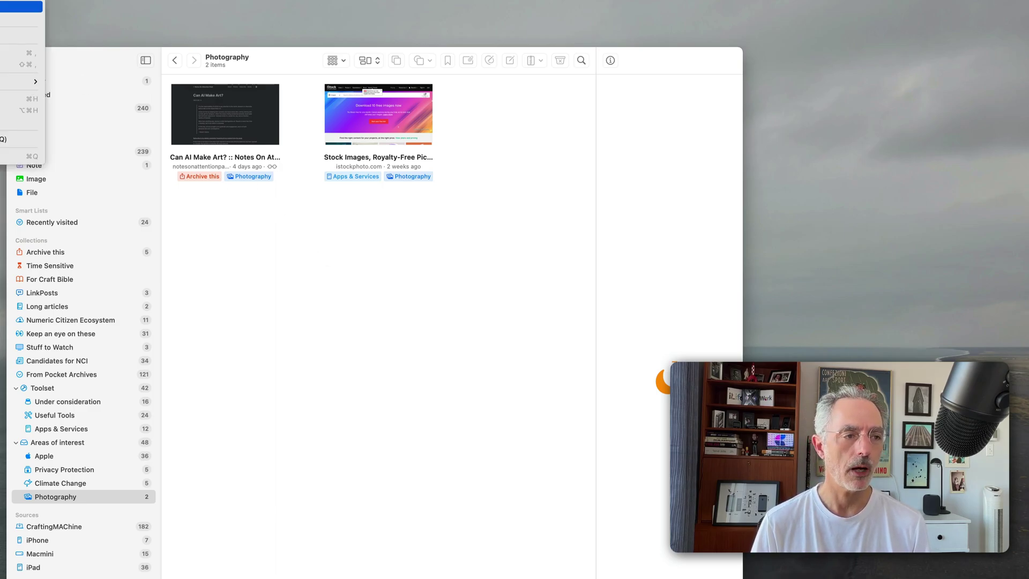
Step: Open the application settings, look over the General options and close the settings
{"action": "left_click", "coordinate": [22, 53]}
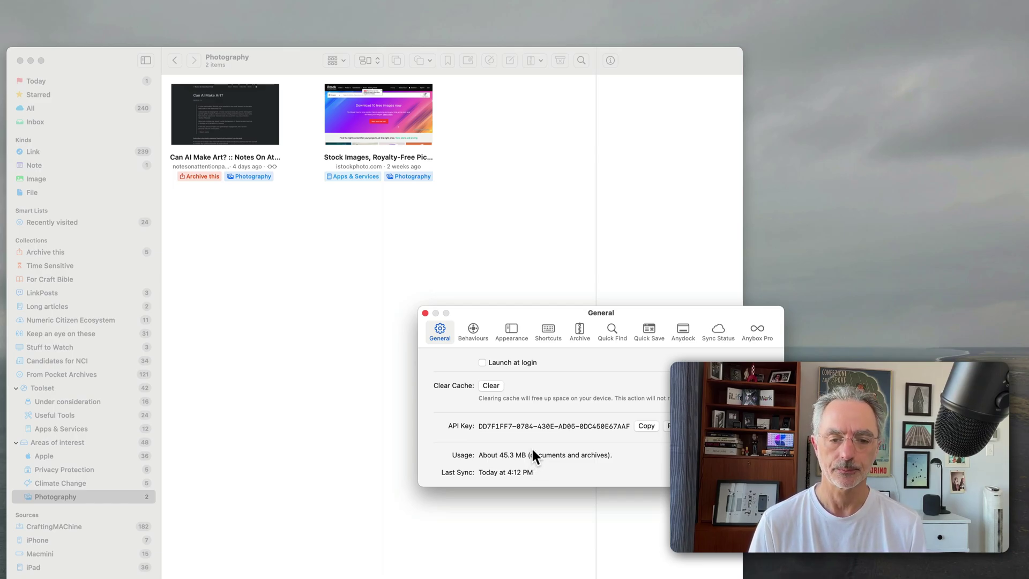
{"action": "left_click", "coordinate": [425, 313]}
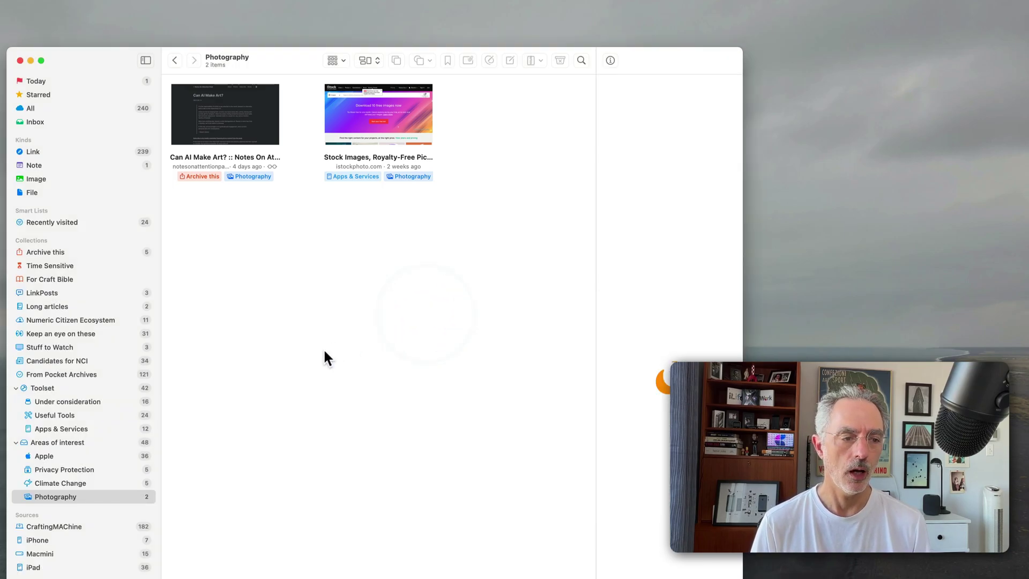
{"action": "left_click", "coordinate": [323, 350]}
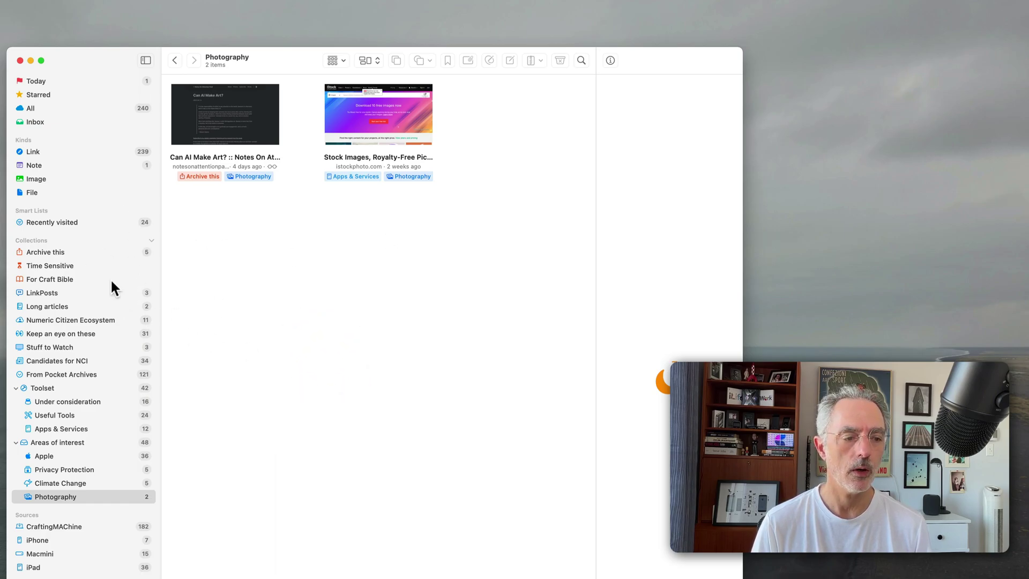
Step: Show today's saved items, preview the Twitter SMS 2FA article in Quick Look, read through it and close the preview
{"action": "left_click", "coordinate": [56, 78]}
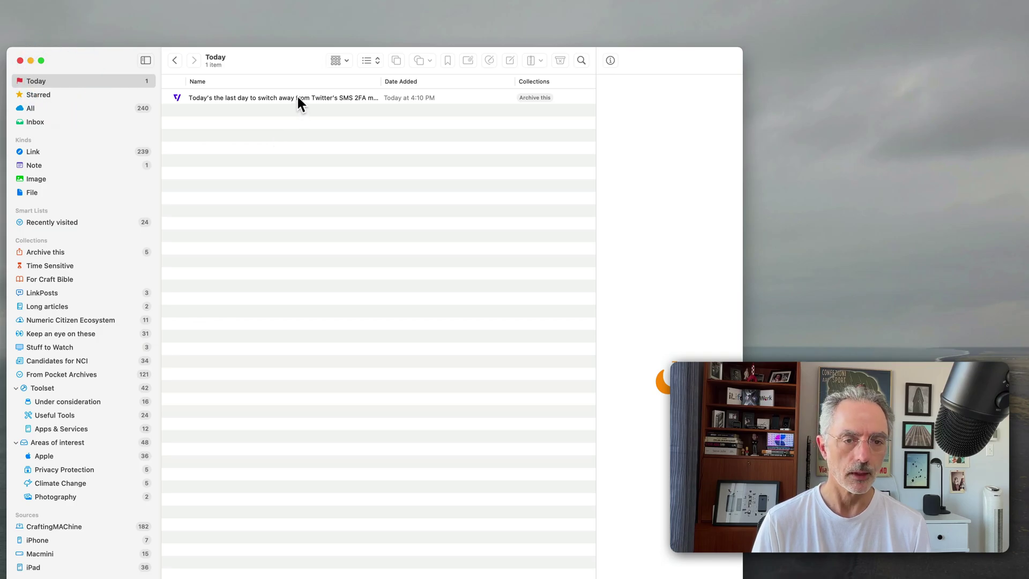
{"action": "left_click", "coordinate": [297, 97]}
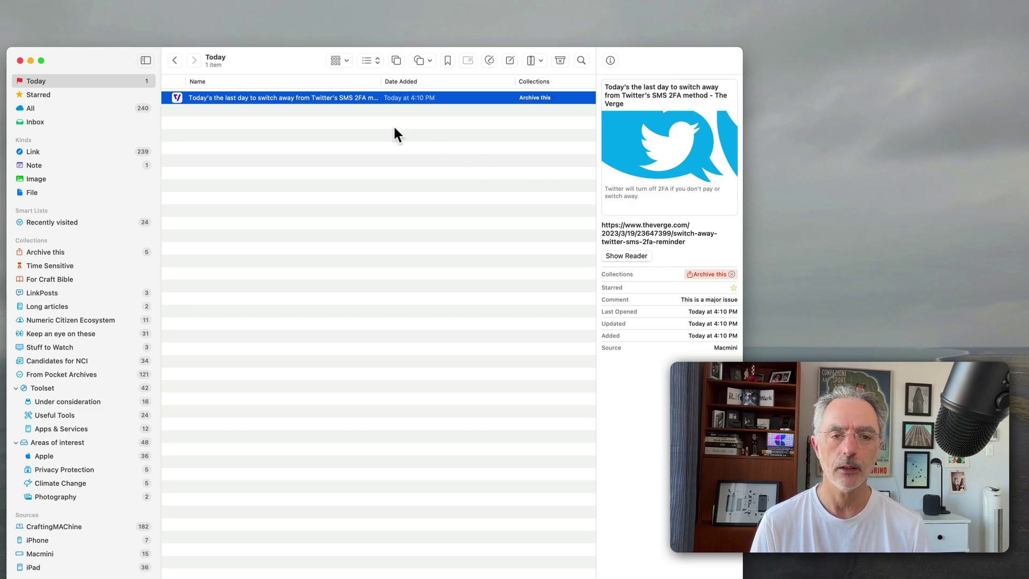
{"action": "right_click", "coordinate": [365, 97]}
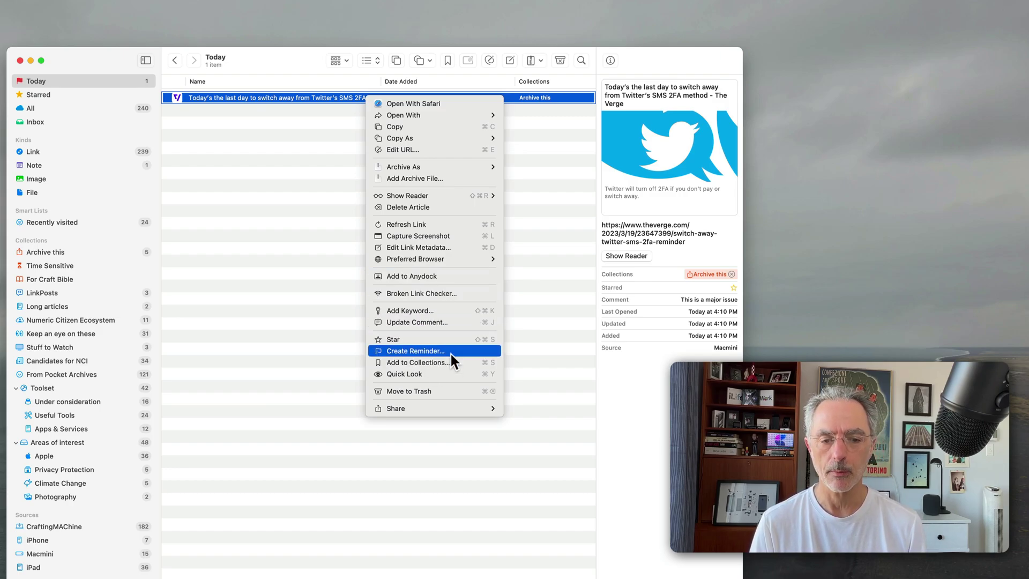
{"action": "left_click", "coordinate": [429, 374]}
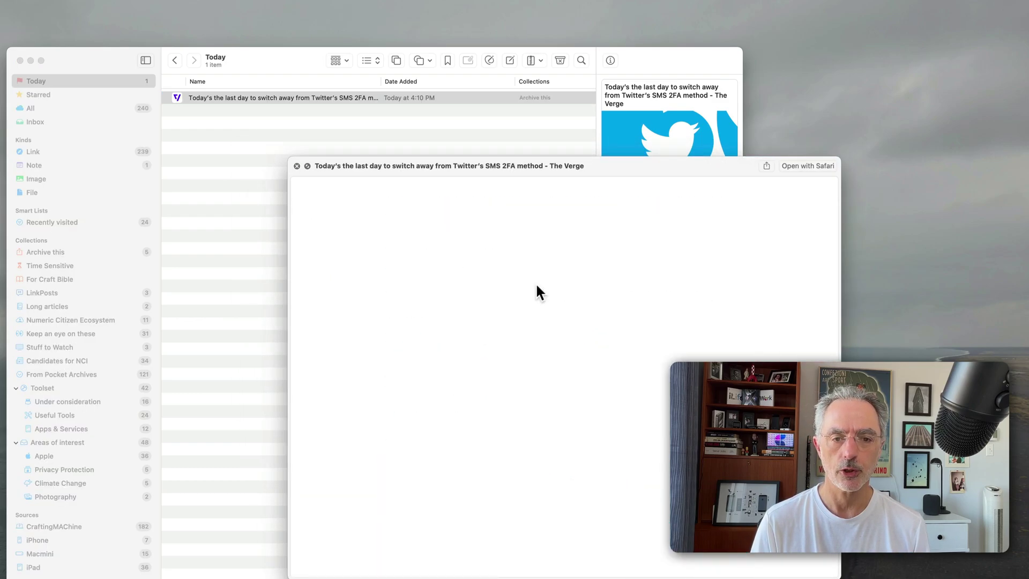
{"action": "scroll", "coordinate": [531, 303], "scroll_direction": "down", "scroll_amount": 5}
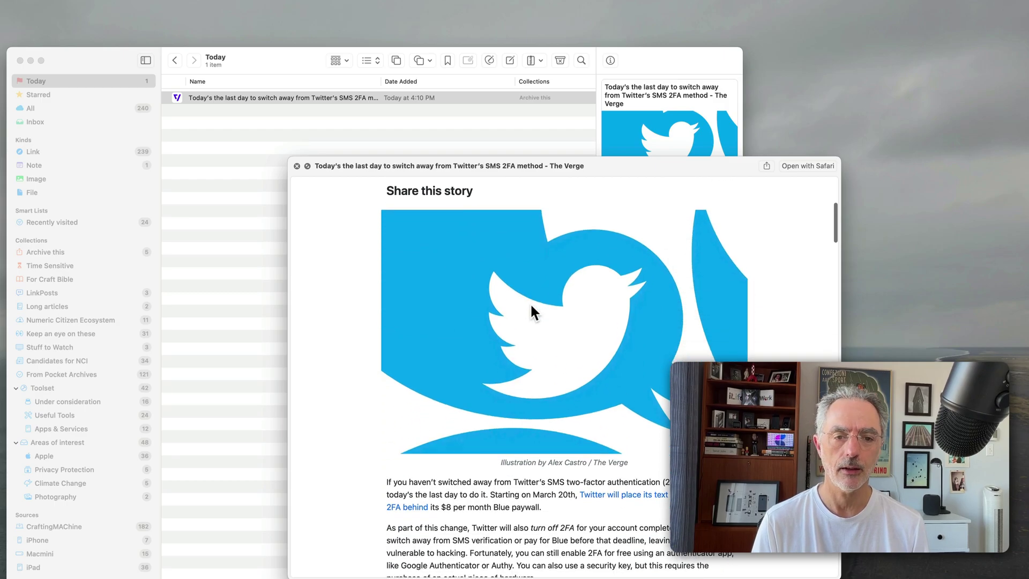
{"action": "left_click", "coordinate": [297, 166]}
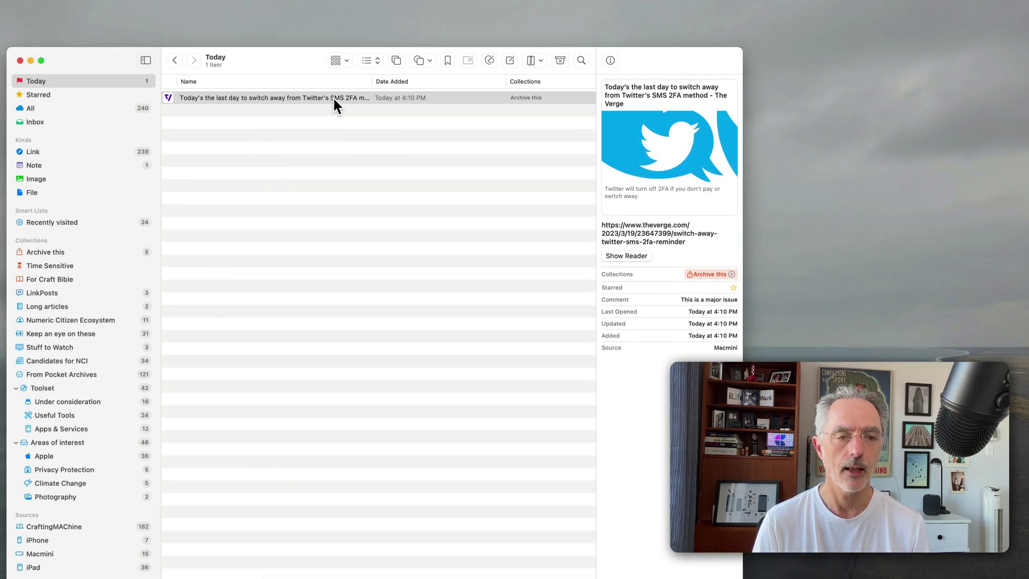
Step: Open the Twitter 2FA article's link metadata for editing, view its text, image and archive settings, and cancel
{"action": "right_click", "coordinate": [344, 96]}
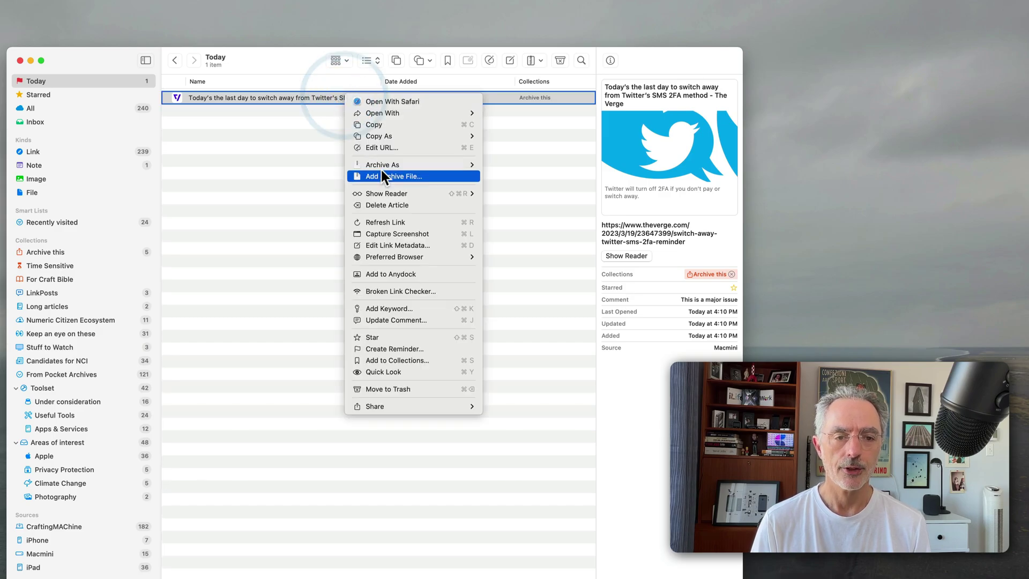
{"action": "mouse_move", "coordinate": [386, 137]}
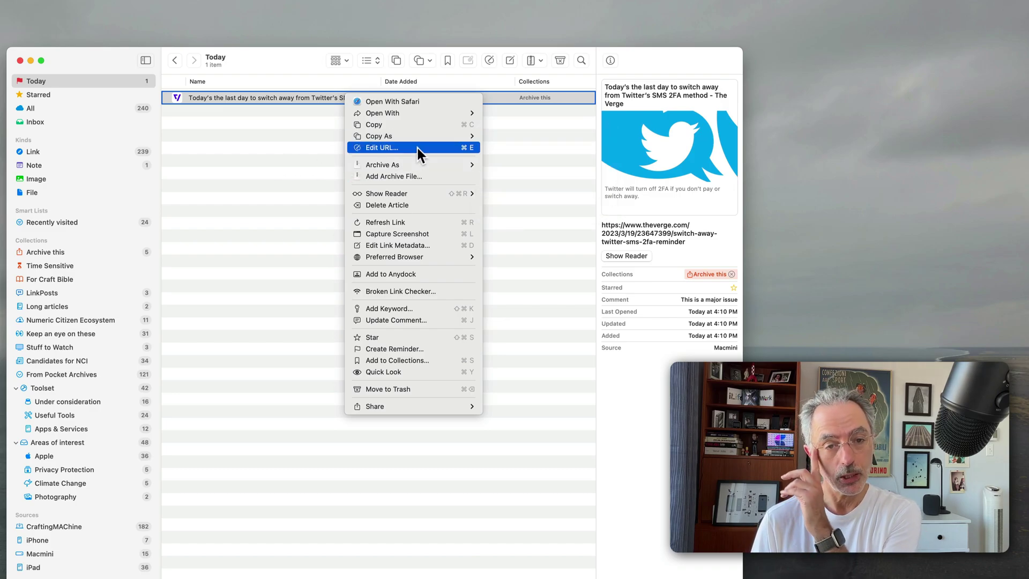
{"action": "mouse_move", "coordinate": [418, 137]}
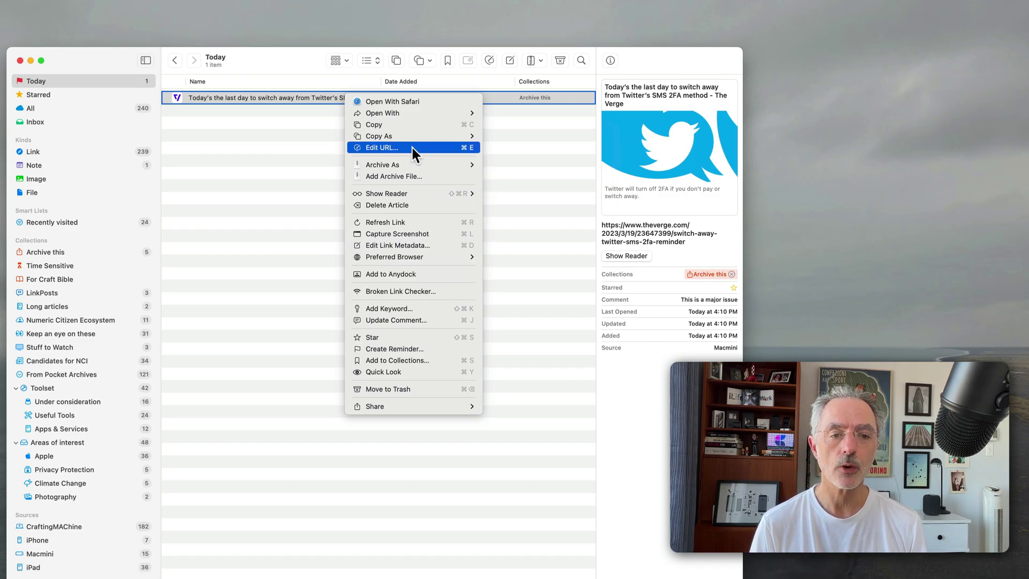
{"action": "mouse_move", "coordinate": [407, 161]}
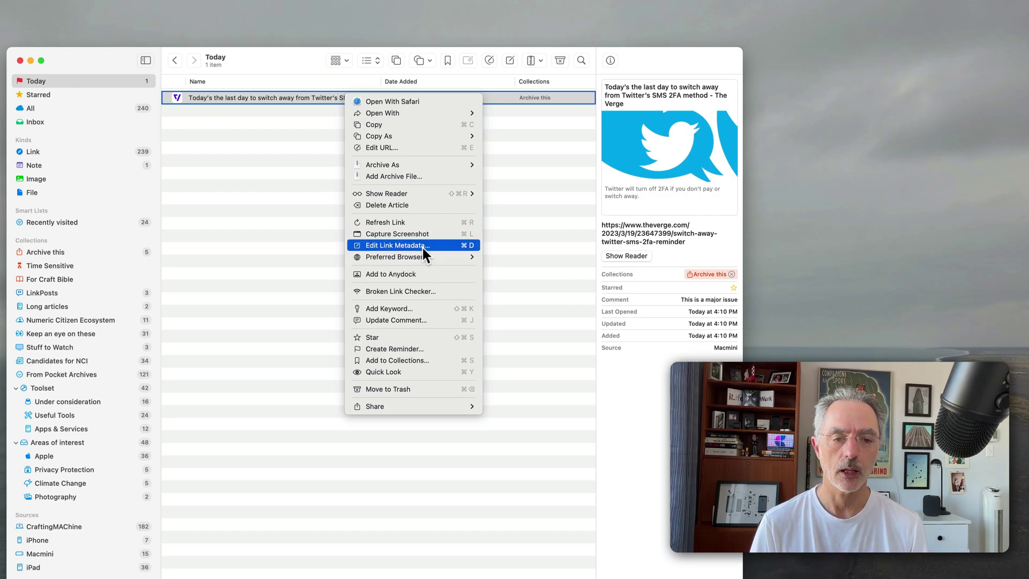
{"action": "left_click", "coordinate": [422, 246]}
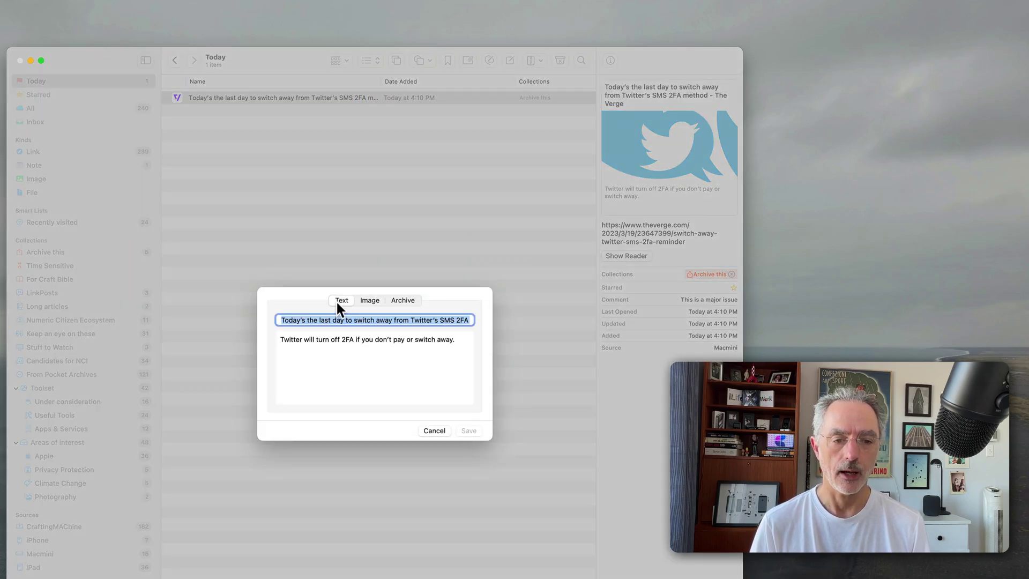
{"action": "left_click", "coordinate": [332, 343]}
{"action": "left_click", "coordinate": [369, 299]}
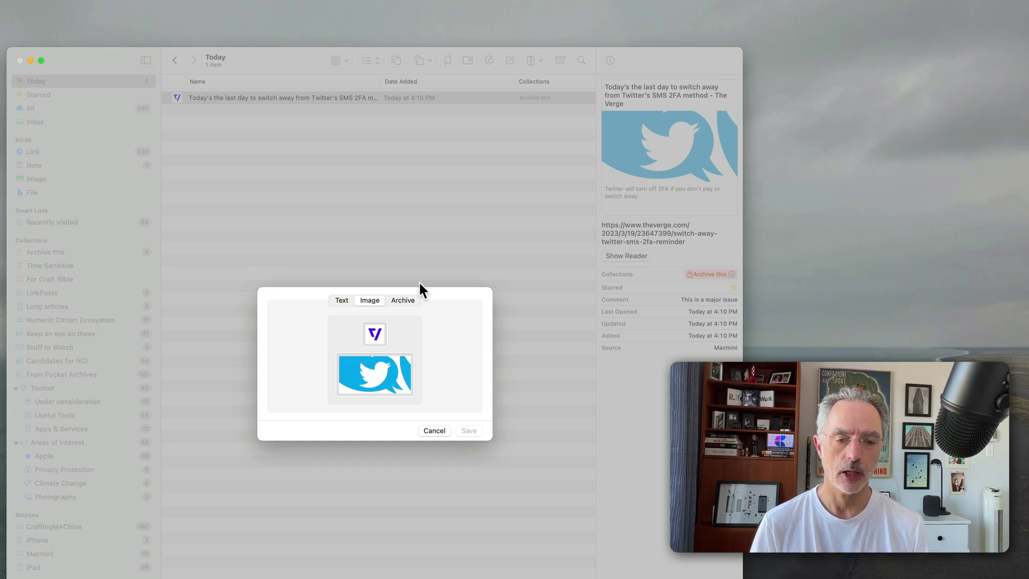
{"action": "left_click", "coordinate": [402, 298]}
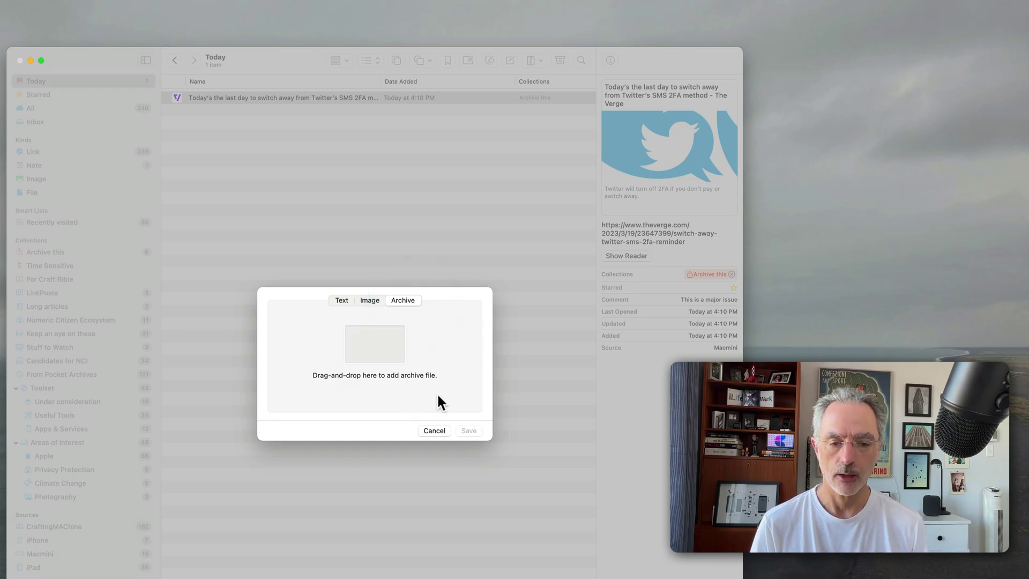
{"action": "left_click", "coordinate": [433, 429]}
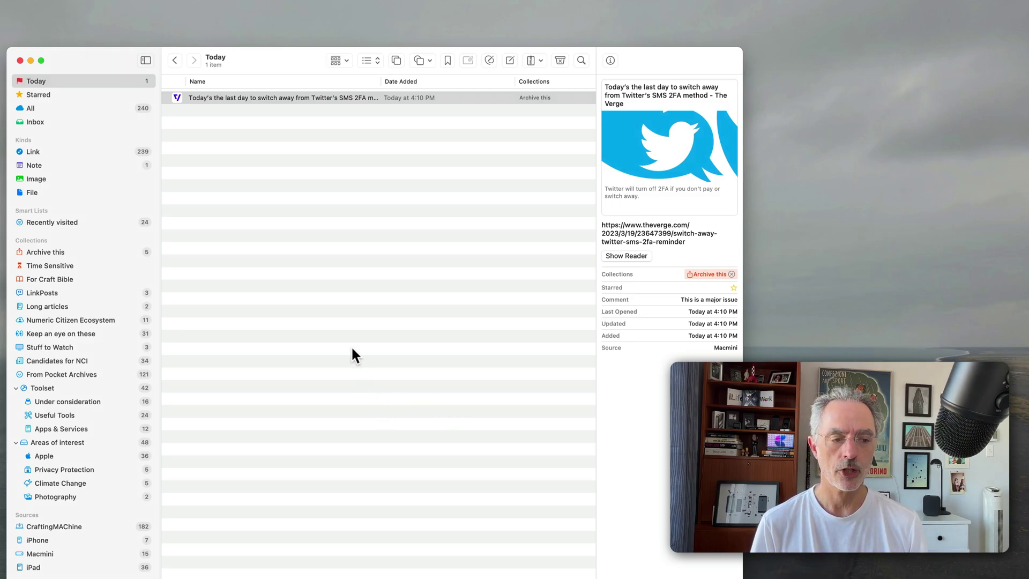
Step: Show the Numeric Citizen Ecosystem collection and make the application window narrower
{"action": "left_click", "coordinate": [85, 320]}
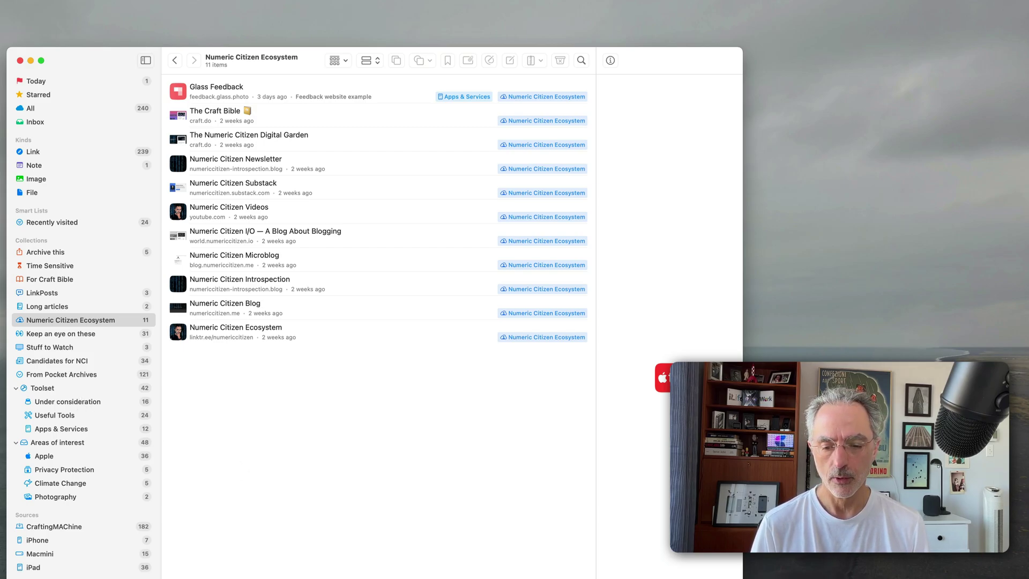
{"action": "left_click_drag", "start_coordinate": [662, 378], "coordinate": [564, 351]}
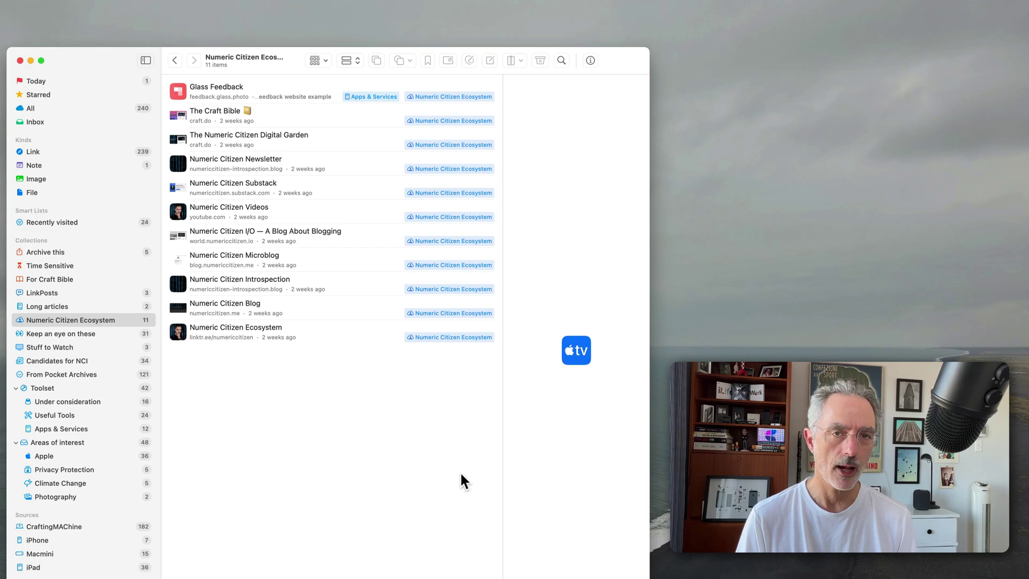
Step: Browse the full list of all saved items and the collection tags assigned to them
{"action": "left_click", "coordinate": [43, 107]}
{"action": "scroll", "coordinate": [237, 257], "scroll_direction": "down", "scroll_amount": 10}
{"action": "scroll", "coordinate": [236, 257], "scroll_direction": "down", "scroll_amount": 15}
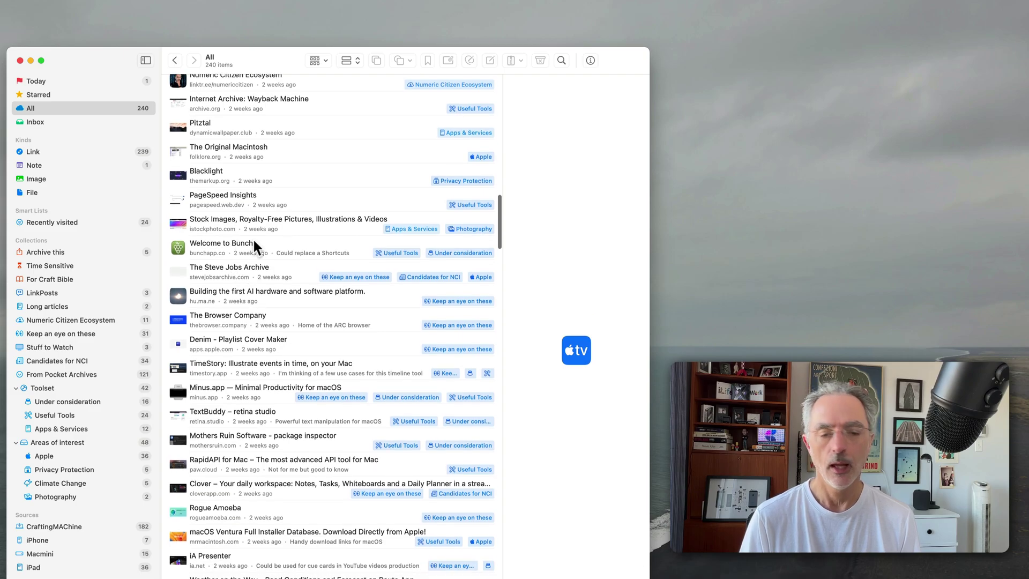
{"action": "scroll", "coordinate": [275, 256], "scroll_direction": "up", "scroll_amount": 10}
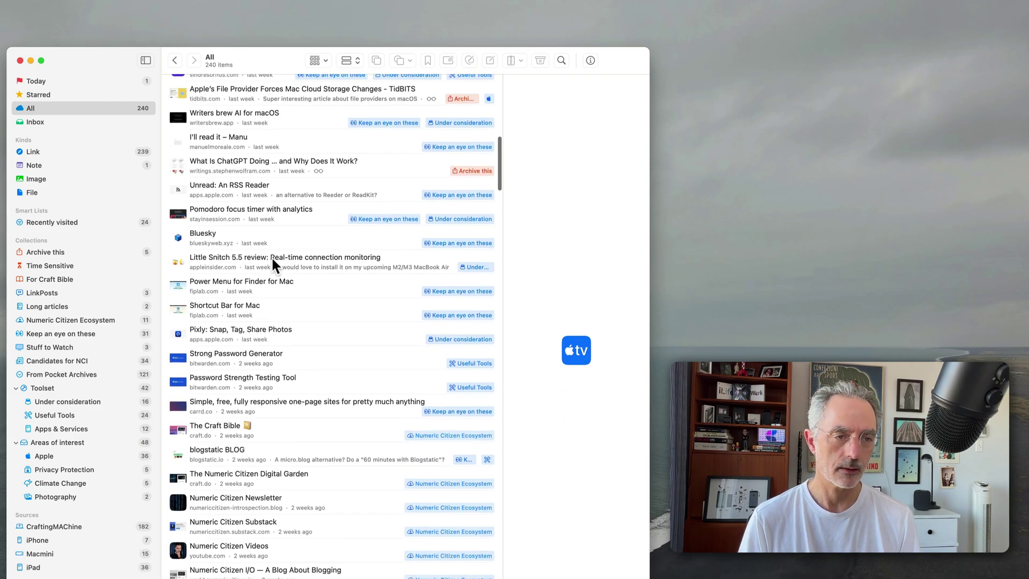
{"action": "scroll", "coordinate": [272, 256], "scroll_direction": "up", "scroll_amount": 3}
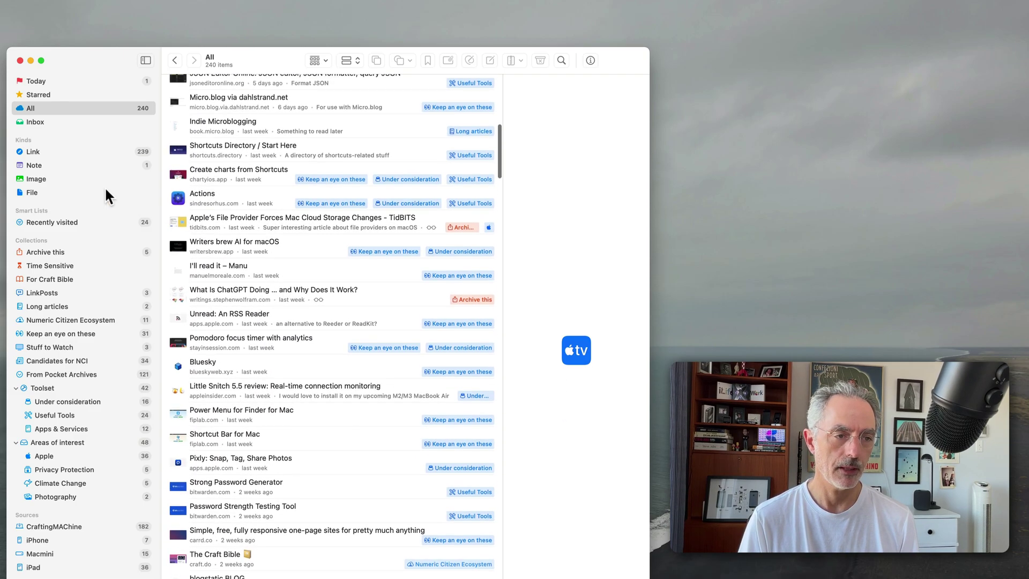
Step: View the saved items by kind, going through Link, Note, Image and File and ending on Image
{"action": "left_click", "coordinate": [56, 152]}
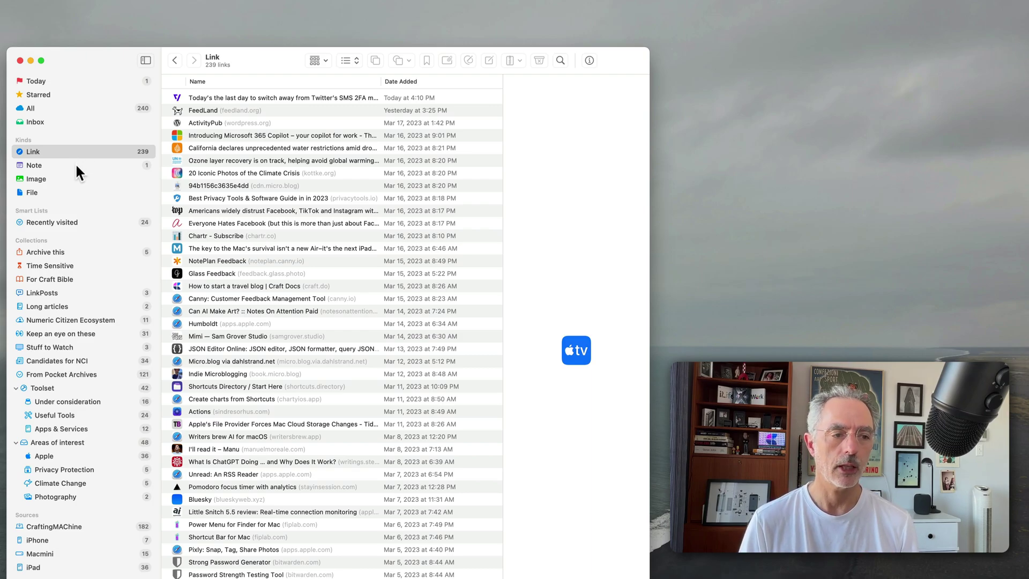
{"action": "left_click", "coordinate": [77, 169]}
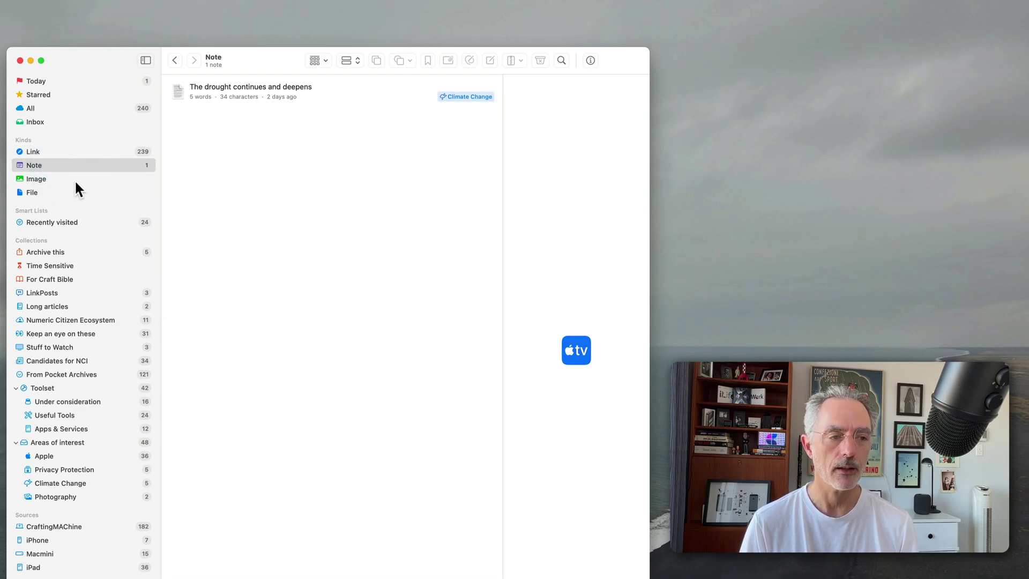
{"action": "left_click", "coordinate": [72, 181]}
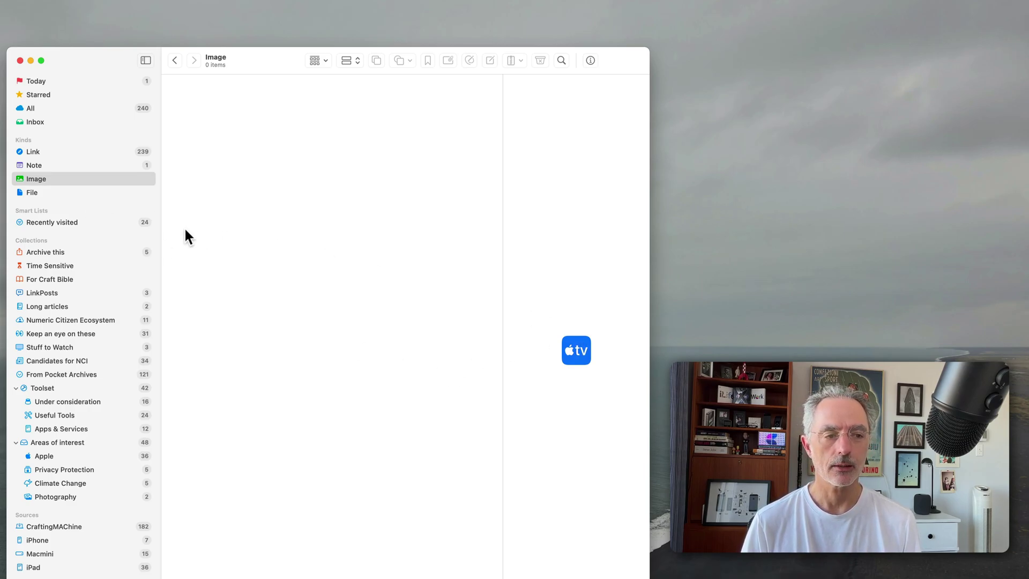
{"action": "left_click", "coordinate": [52, 162]}
{"action": "left_click", "coordinate": [53, 177]}
{"action": "left_click", "coordinate": [46, 190]}
{"action": "left_click", "coordinate": [53, 180]}
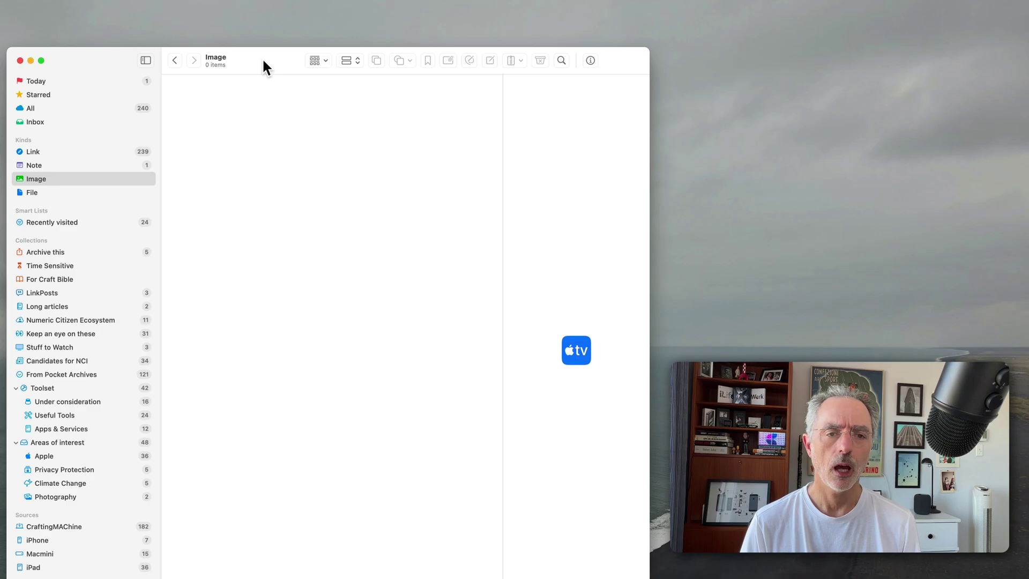
{"action": "left_click_drag", "start_coordinate": [262, 59], "coordinate": [270, 60]}
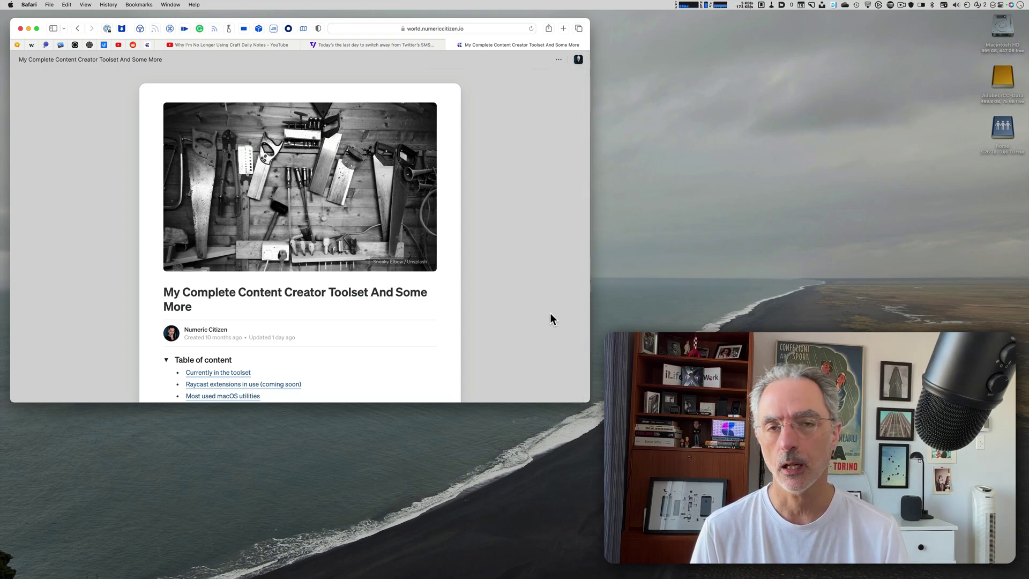
Step: Look through the tools table in My Complete Content Creator Toolset And Some More and open the Anybox entry's description page
{"action": "scroll", "coordinate": [551, 314], "scroll_direction": "down", "scroll_amount": 10}
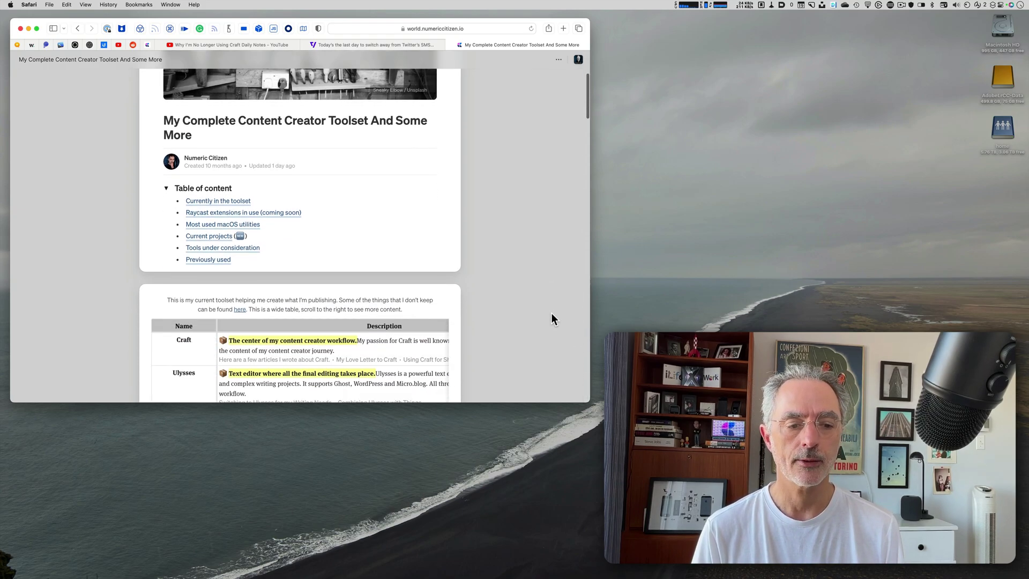
{"action": "scroll", "coordinate": [551, 314], "scroll_direction": "down", "scroll_amount": 7}
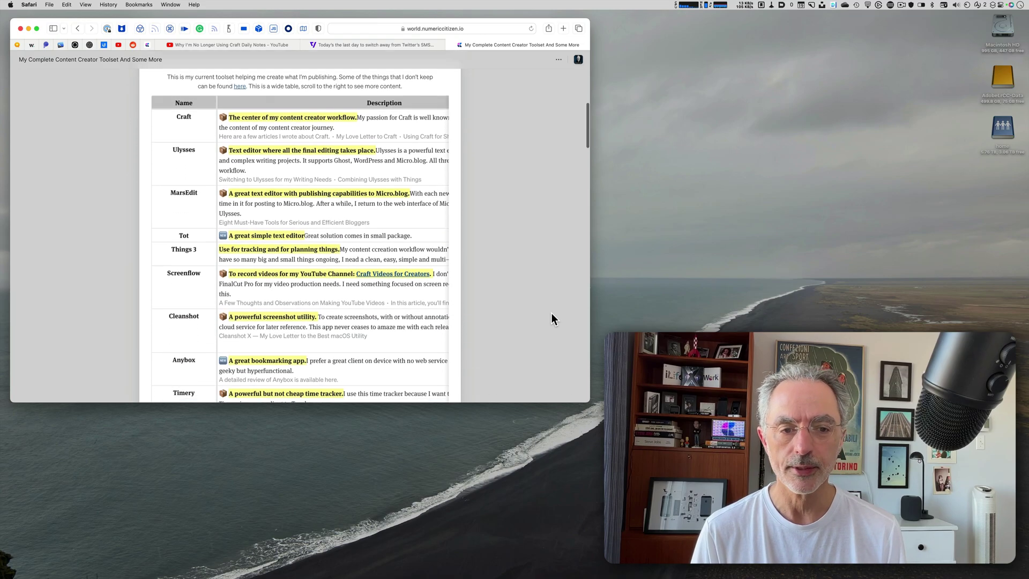
{"action": "scroll", "coordinate": [552, 319], "scroll_direction": "down", "scroll_amount": 15}
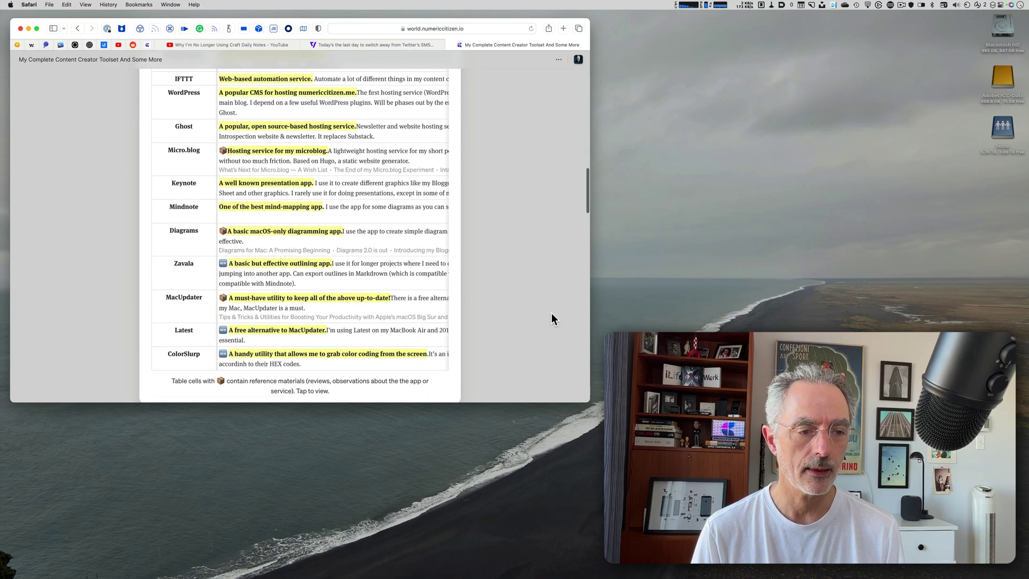
{"action": "scroll", "coordinate": [314, 256], "scroll_direction": "up", "scroll_amount": 8}
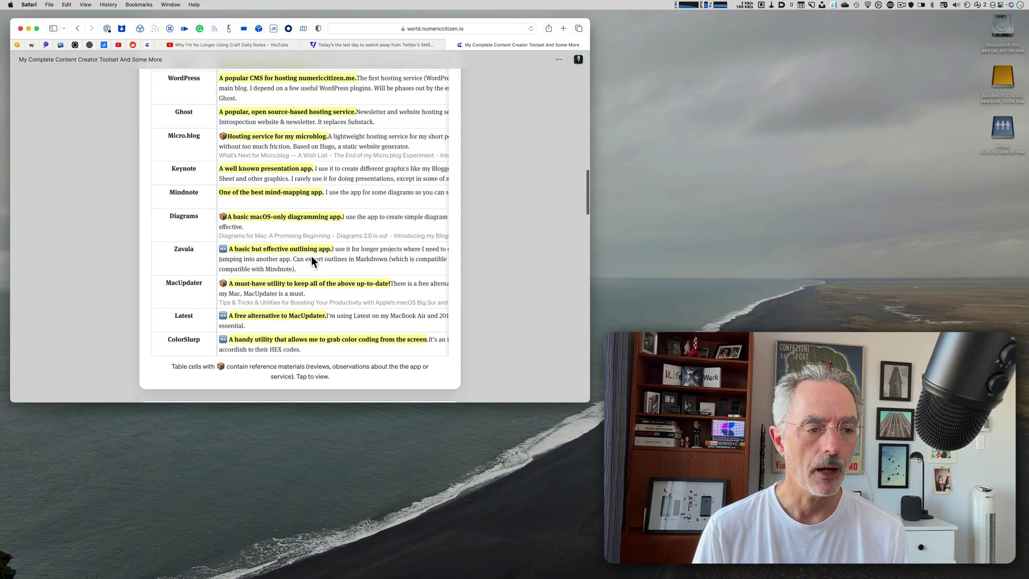
{"action": "scroll", "coordinate": [293, 258], "scroll_direction": "up", "scroll_amount": 8}
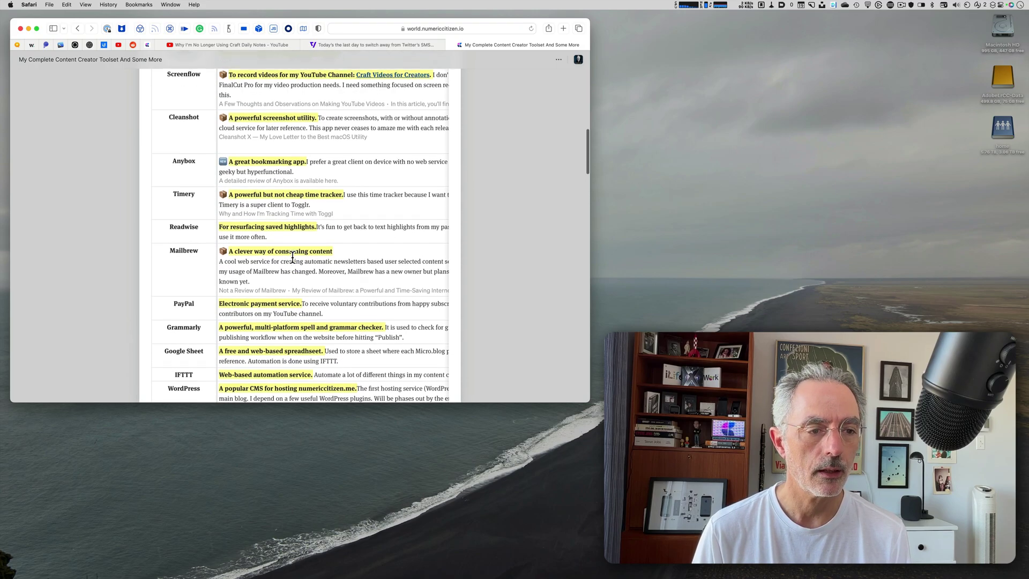
{"action": "left_click", "coordinate": [197, 242]}
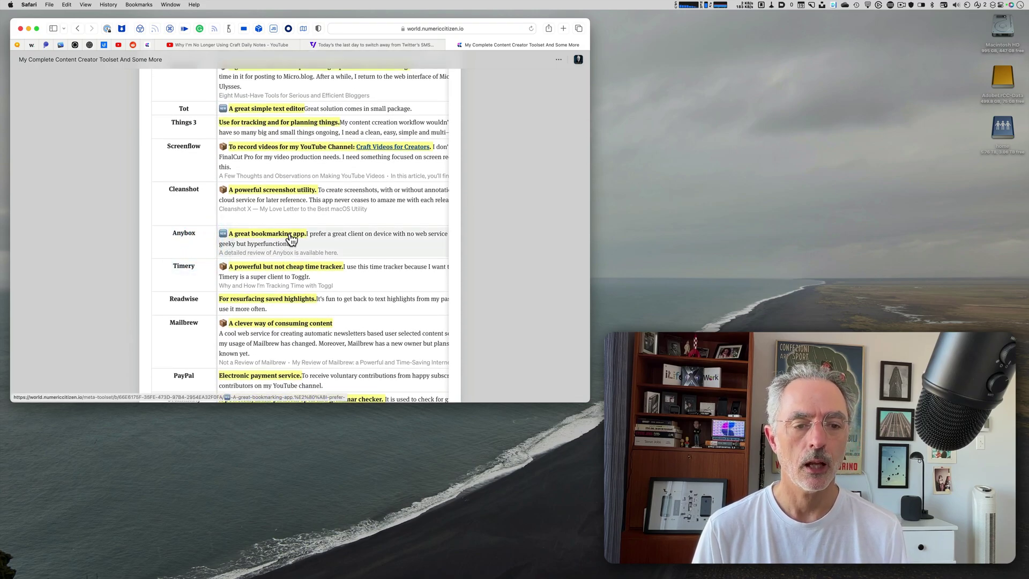
{"action": "left_click", "coordinate": [311, 239]}
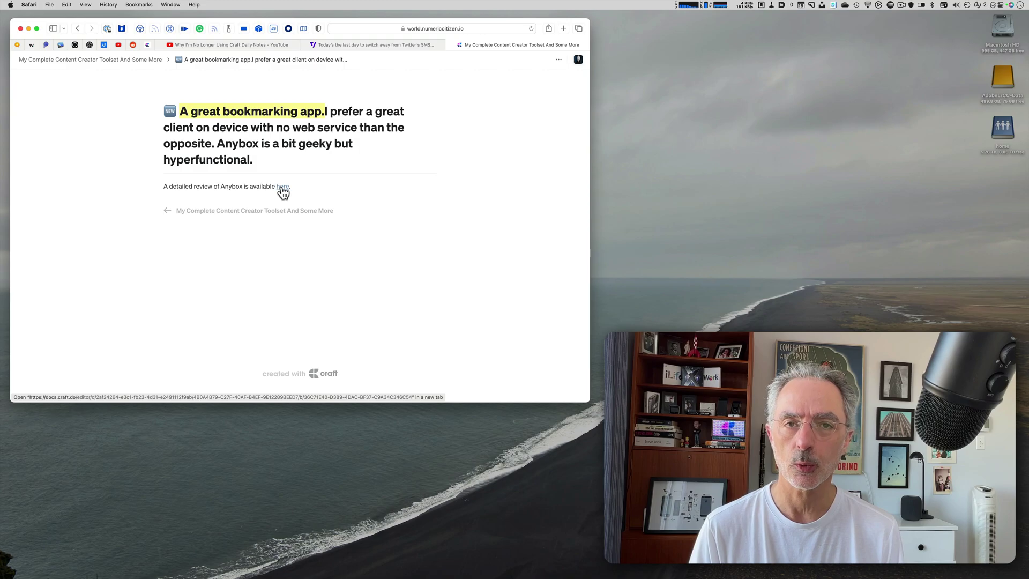
Step: Open the detailed Anybox review linked from the entry, dismiss the desktop app suggestion and view the article's opening sections
{"action": "left_click", "coordinate": [281, 187]}
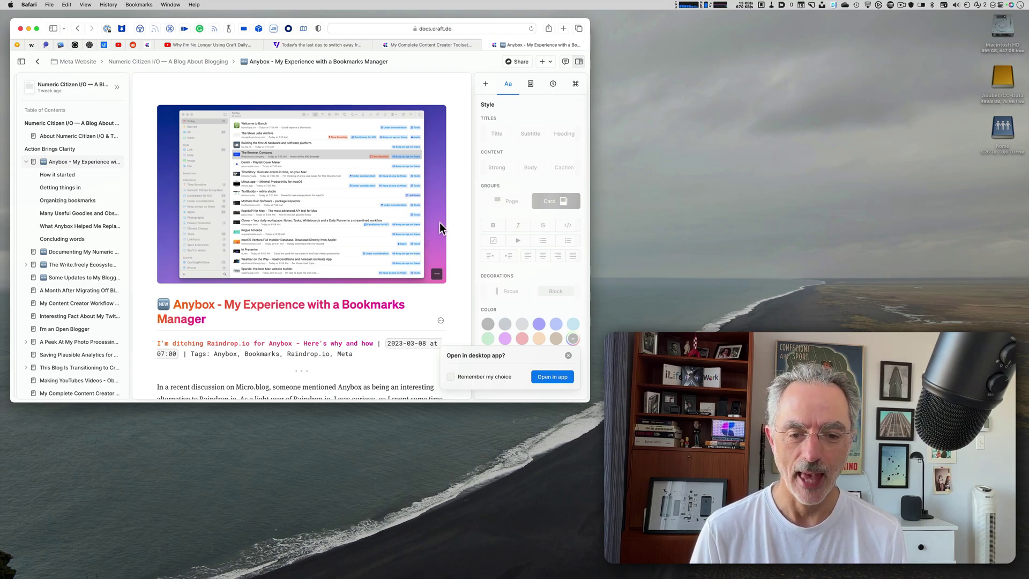
{"action": "left_click", "coordinate": [568, 355]}
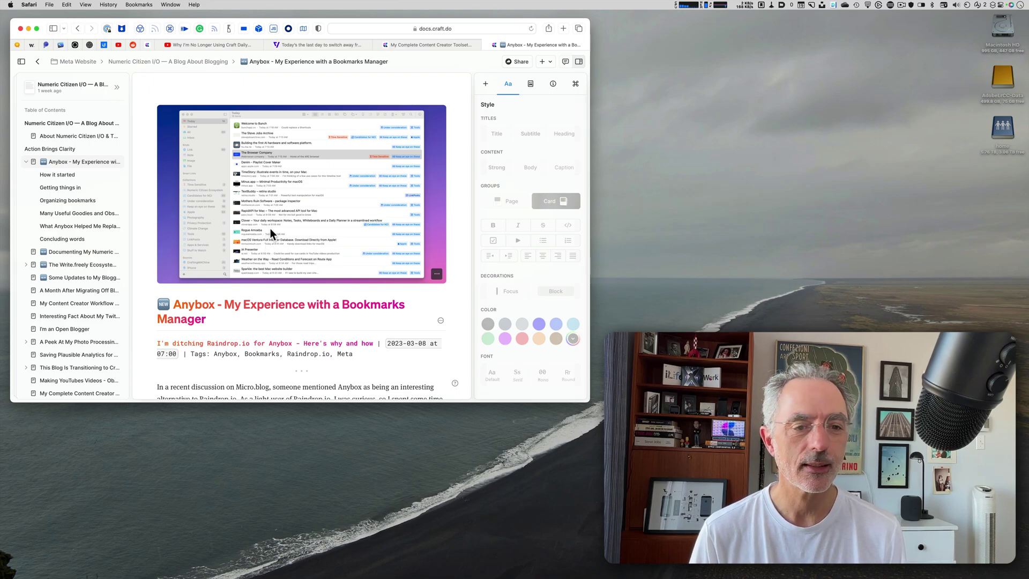
{"action": "scroll", "coordinate": [292, 231], "scroll_direction": "down", "scroll_amount": 5}
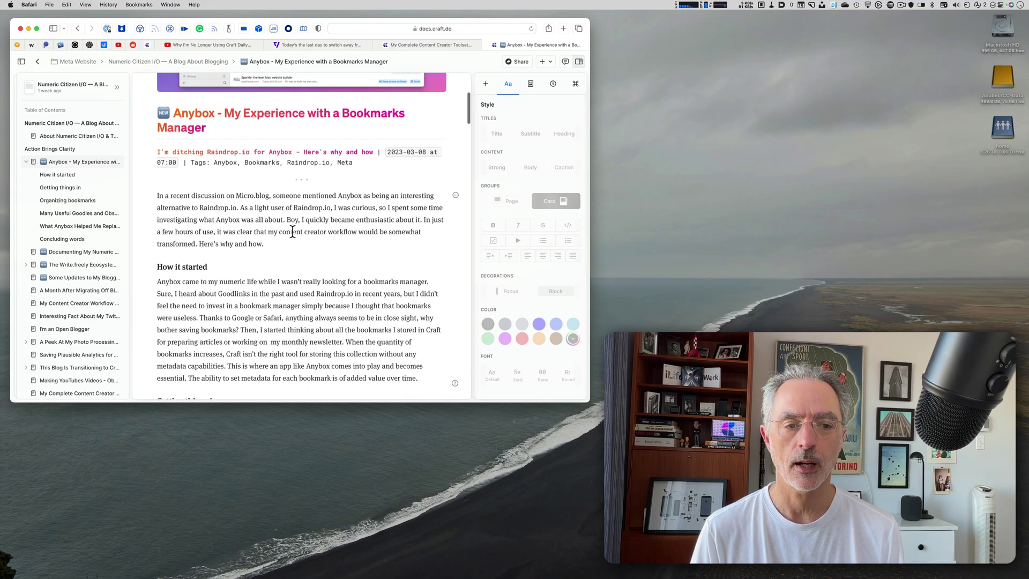
{"action": "scroll", "coordinate": [293, 231], "scroll_direction": "down", "scroll_amount": 1}
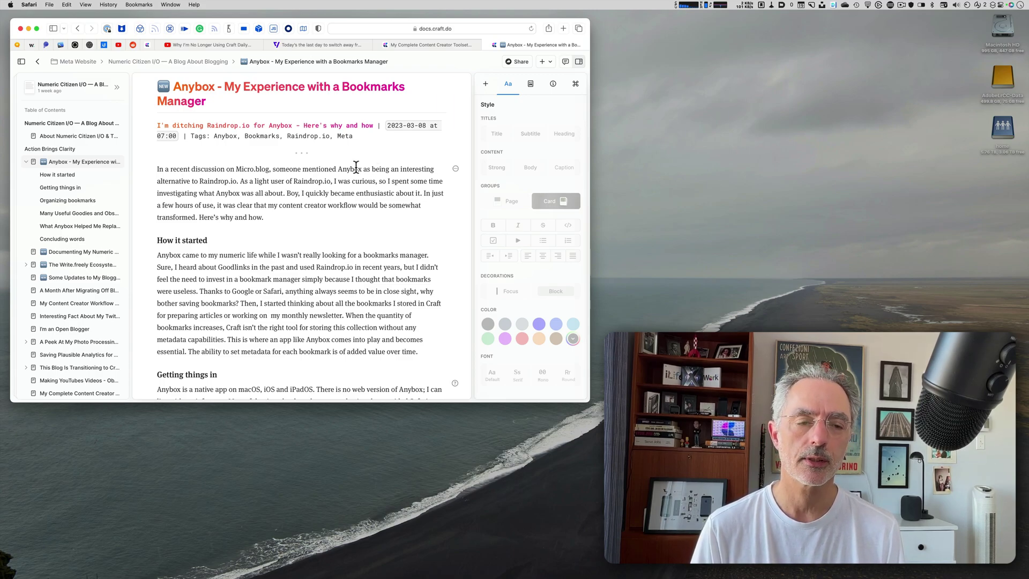
Step: Show the already open YouTube video "Why I'm No Longer Using Craft Daily Notes"
{"action": "left_click", "coordinate": [210, 44]}
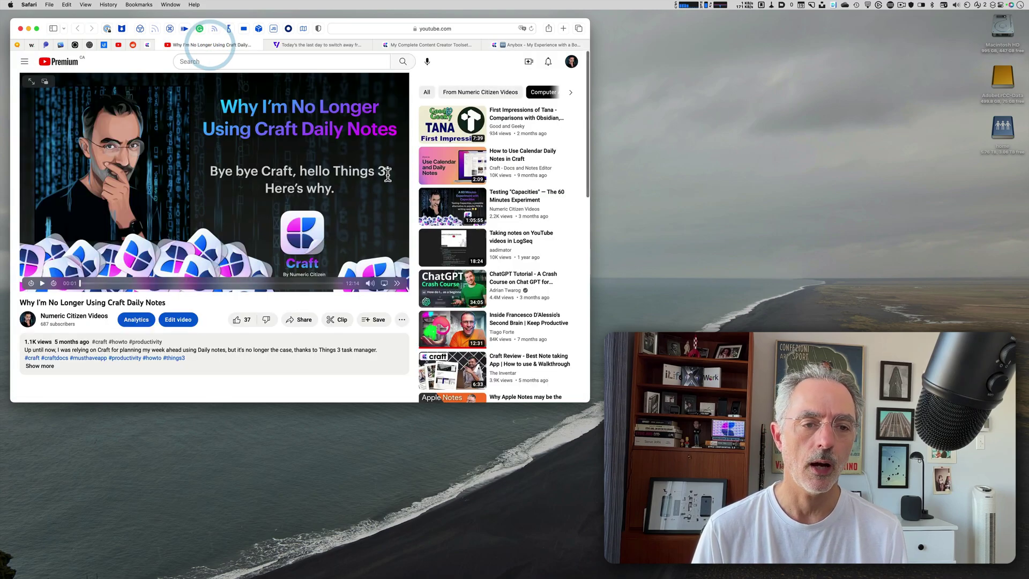